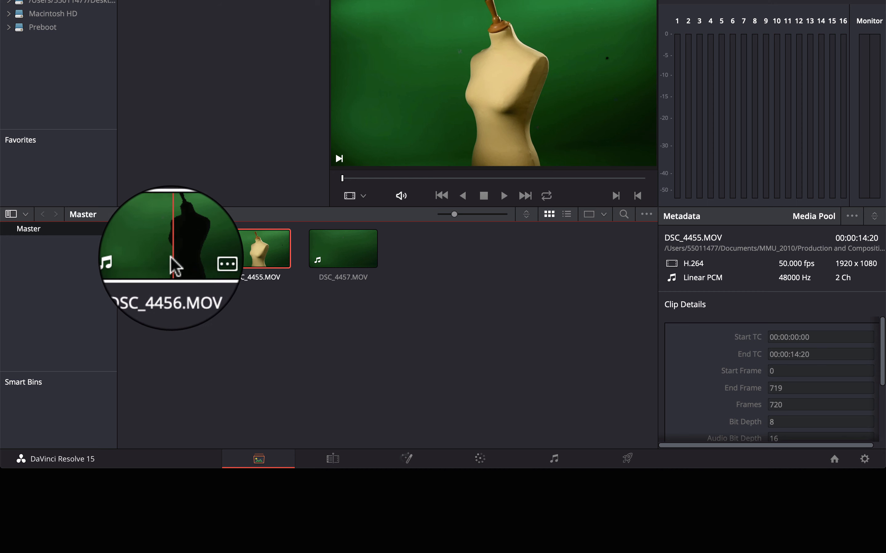
Step: Preview the DSC_4456.MOV clip in the media pool and check the Color page before any timeline exists
{"action": "left_click", "coordinate": [171, 257]}
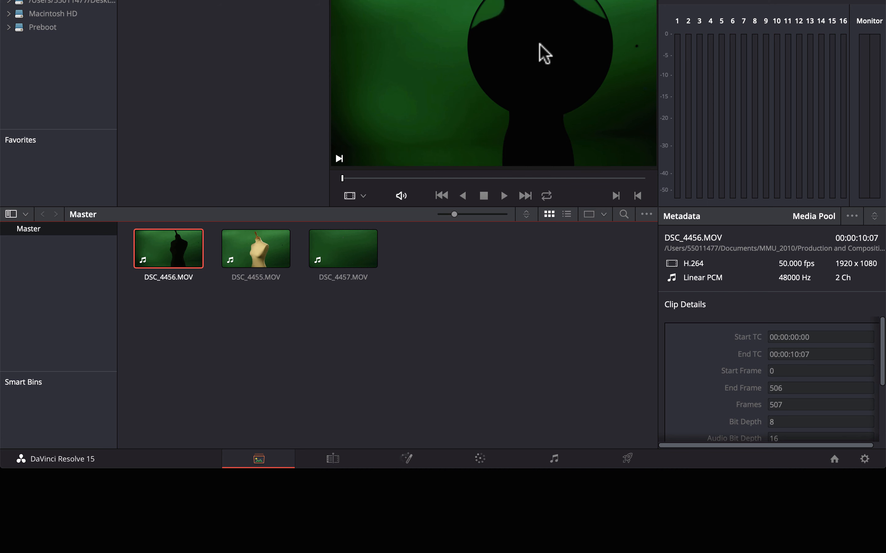
{"action": "left_click", "coordinate": [411, 365]}
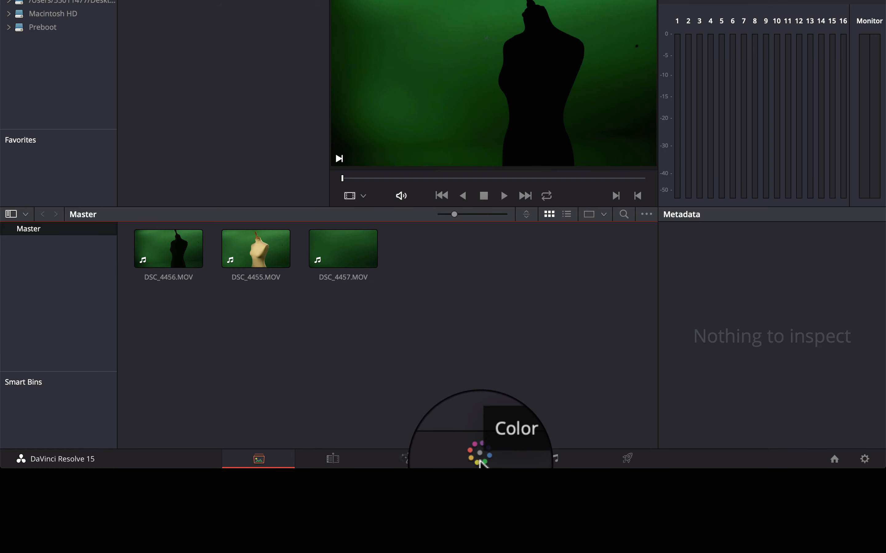
{"action": "left_click", "coordinate": [479, 458]}
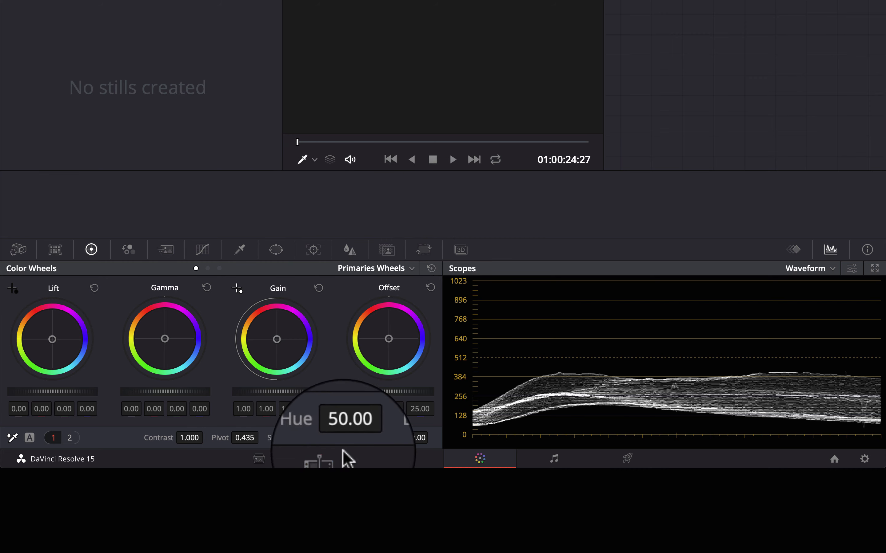
{"action": "left_click", "coordinate": [256, 458]}
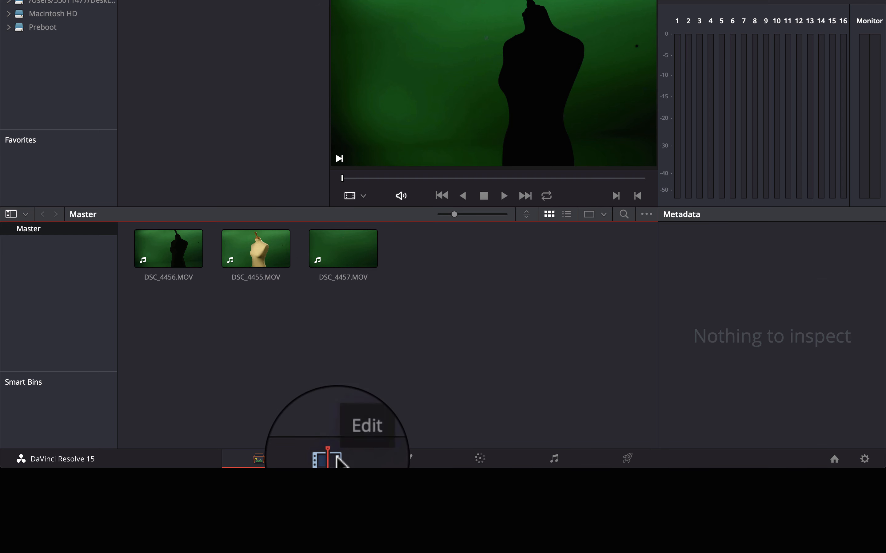
Step: Build a timeline with DSC_4456.MOV, DSC_4455.MOV and DSC_4457.MOV in sequence, and open the DSC_4455.MOV clip on the Color page
{"action": "left_click", "coordinate": [332, 459]}
{"action": "left_click_drag", "start_coordinate": [153, 1], "coordinate": [425, 391]}
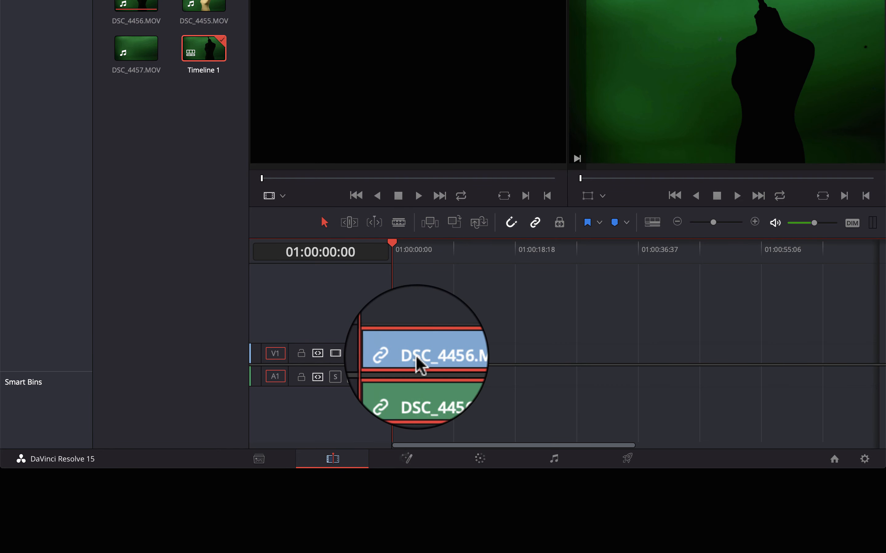
{"action": "left_click_drag", "start_coordinate": [217, 26], "coordinate": [451, 375]}
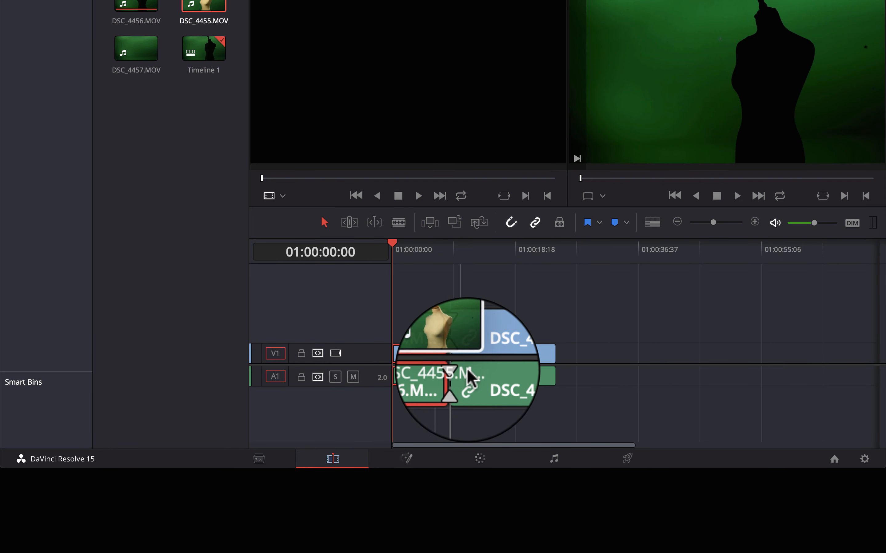
{"action": "left_click_drag", "start_coordinate": [139, 56], "coordinate": [549, 368]}
{"action": "left_click_drag", "start_coordinate": [402, 251], "coordinate": [506, 284]}
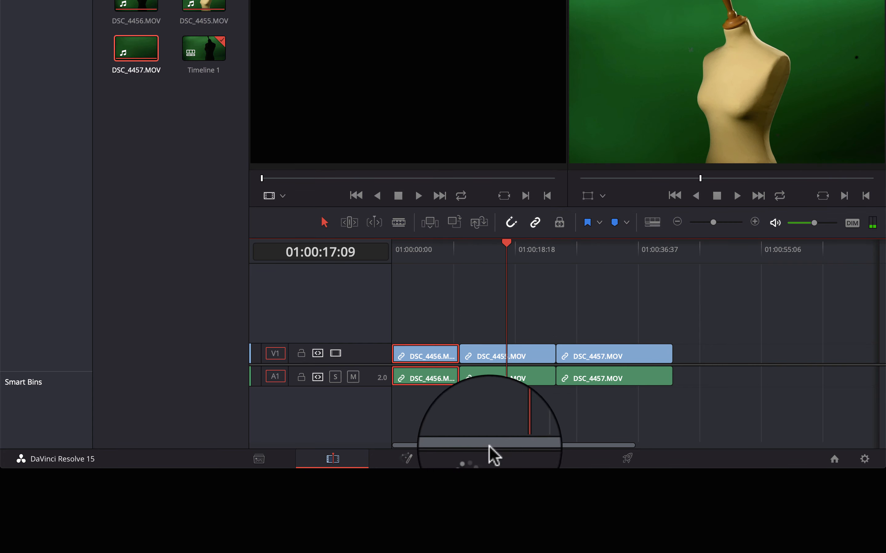
{"action": "left_click", "coordinate": [481, 460]}
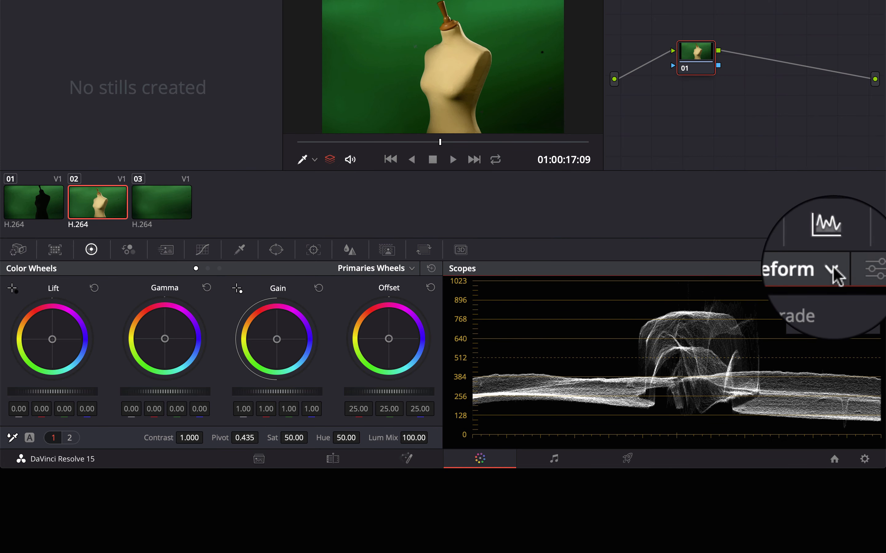
Step: Turn off the luma (Y) display in the waveform scope to show the coloured RGB channels
{"action": "left_click", "coordinate": [851, 267]}
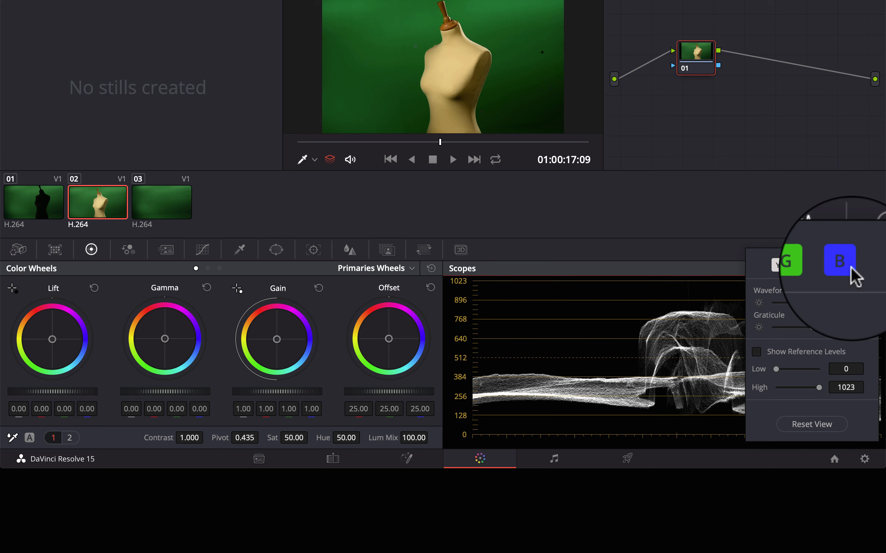
{"action": "left_click", "coordinate": [777, 268]}
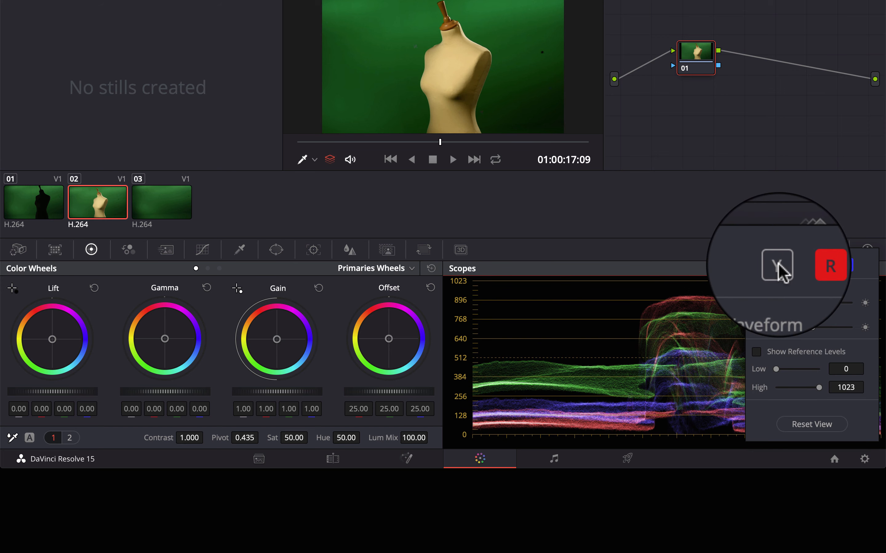
{"action": "left_click", "coordinate": [720, 253]}
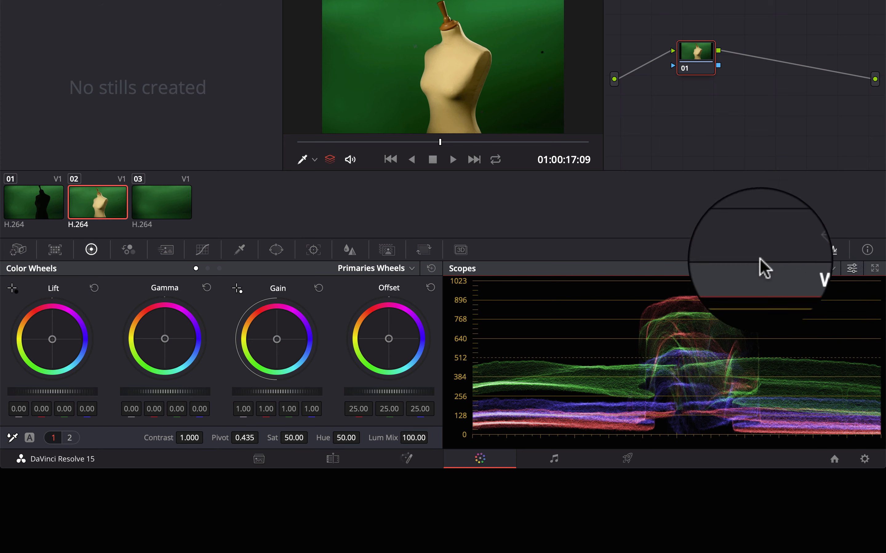
{"action": "left_click", "coordinate": [59, 250]}
{"action": "left_click", "coordinate": [91, 251]}
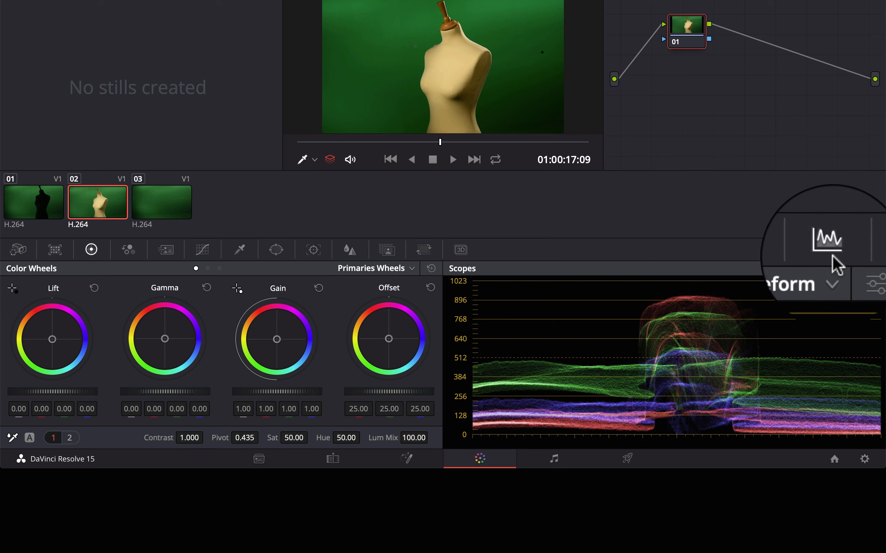
Step: Keep the Waveform scope type and turn its luma (Y) display back on
{"action": "left_click", "coordinate": [832, 275]}
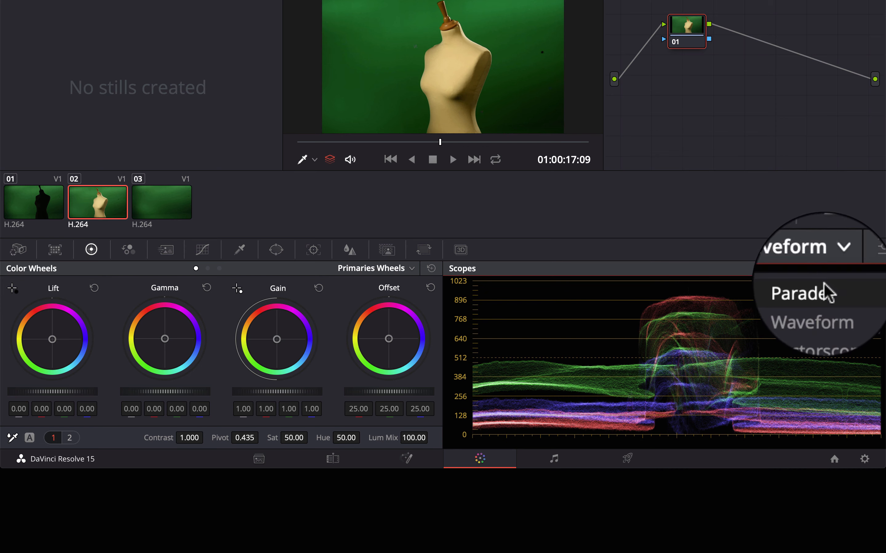
{"action": "left_click", "coordinate": [826, 300]}
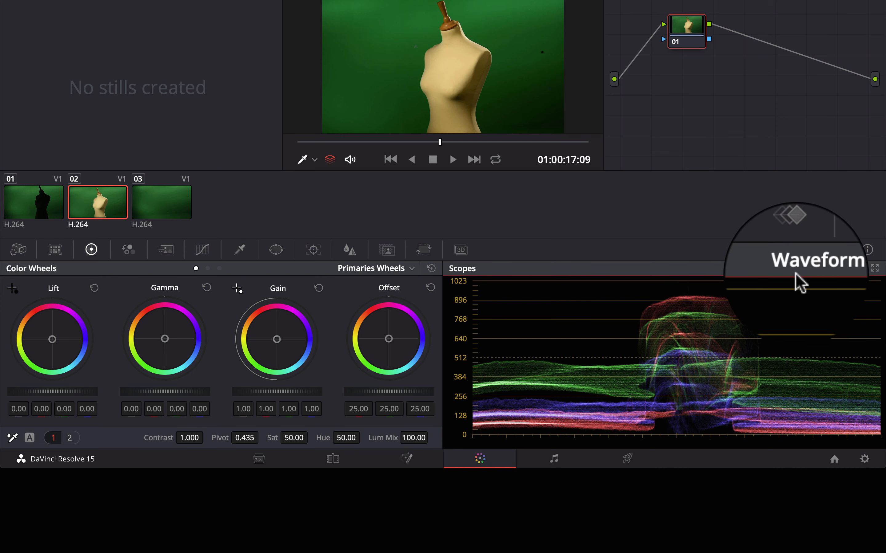
{"action": "left_click", "coordinate": [850, 264]}
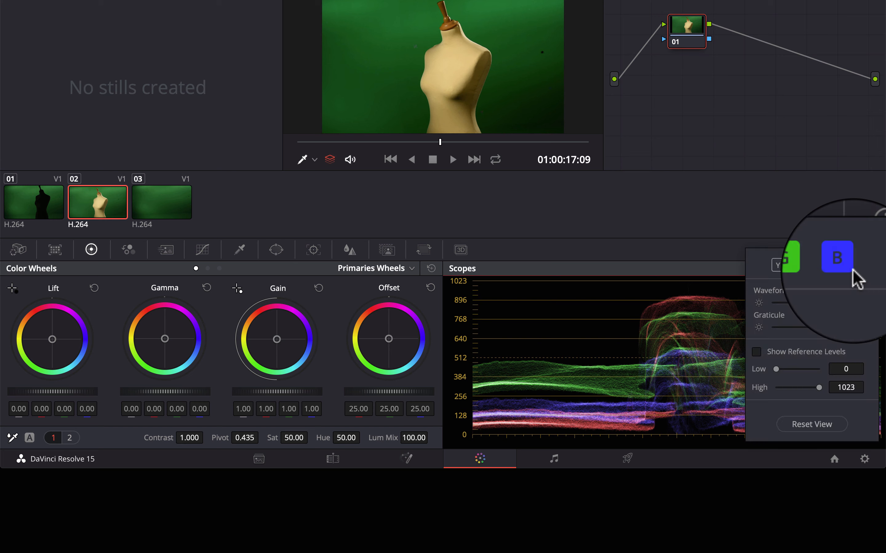
{"action": "left_click", "coordinate": [778, 264]}
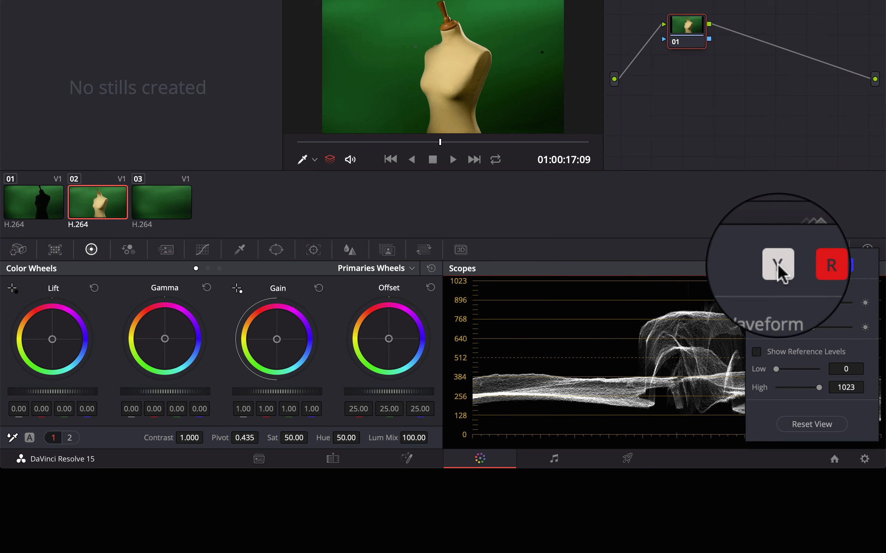
{"action": "left_click", "coordinate": [679, 352]}
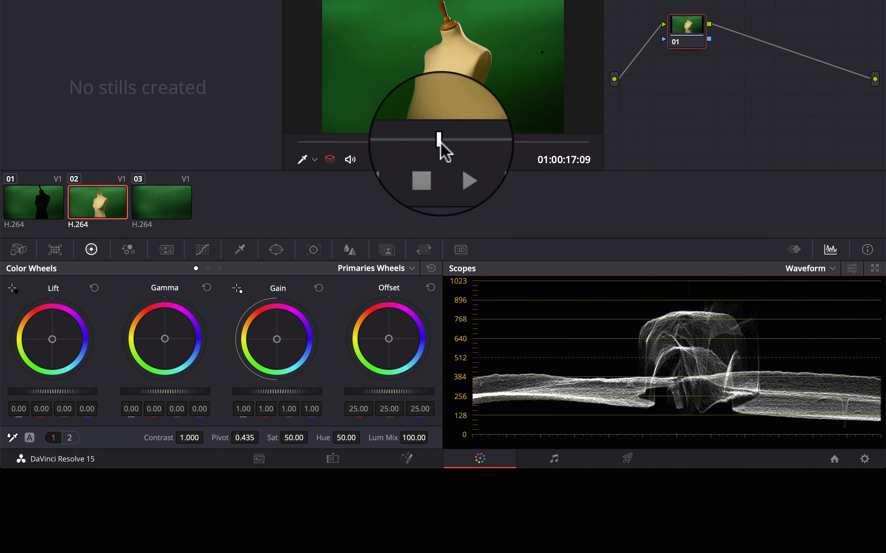
Step: Scrub through clip 02 and compare the luma waveforms of all three clips to judge the green screen lighting
{"action": "left_click_drag", "start_coordinate": [440, 143], "coordinate": [524, 142]}
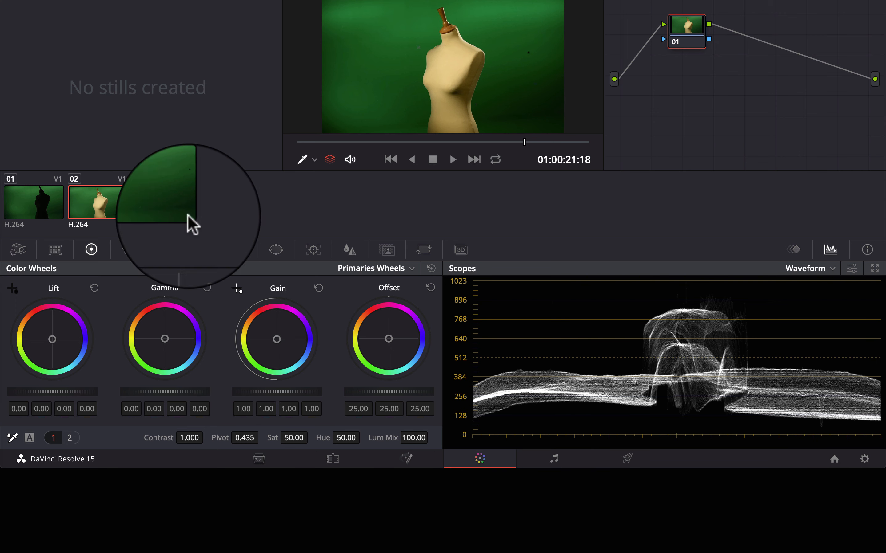
{"action": "left_click", "coordinate": [158, 200]}
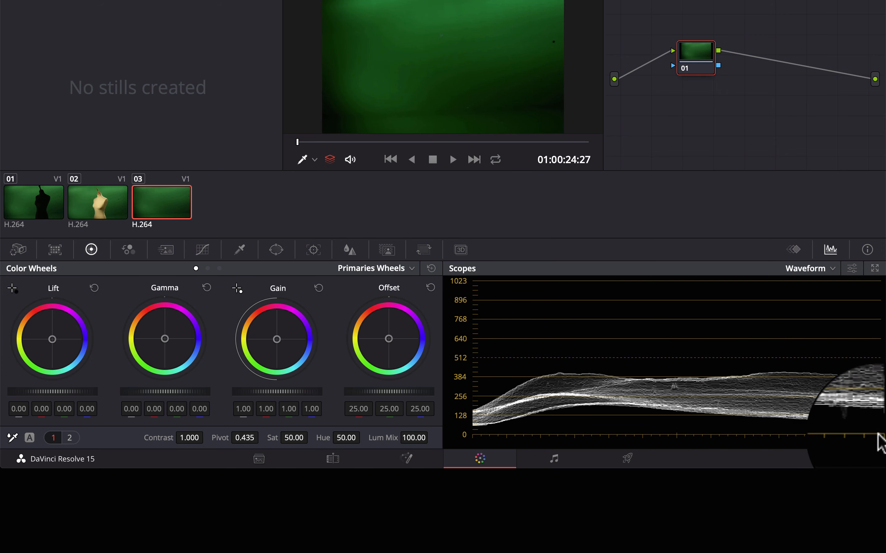
{"action": "left_click", "coordinate": [96, 207]}
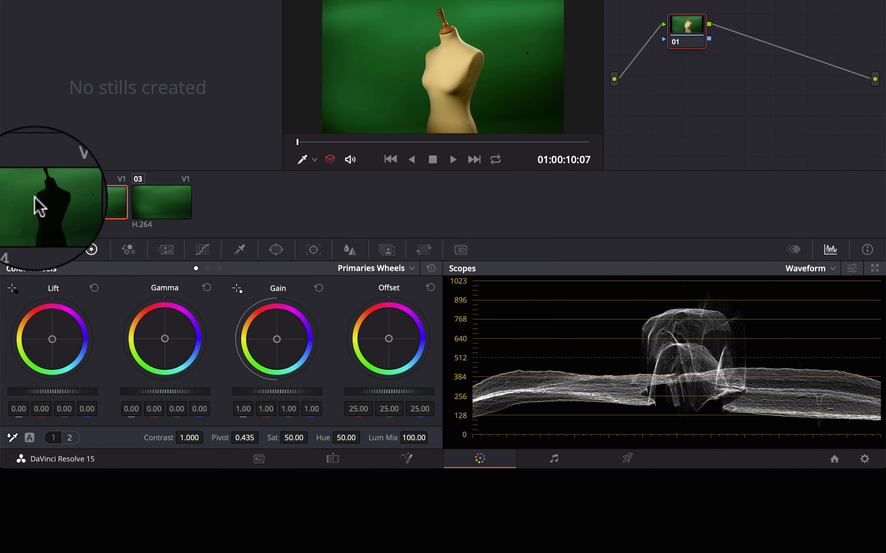
{"action": "left_click", "coordinate": [35, 199]}
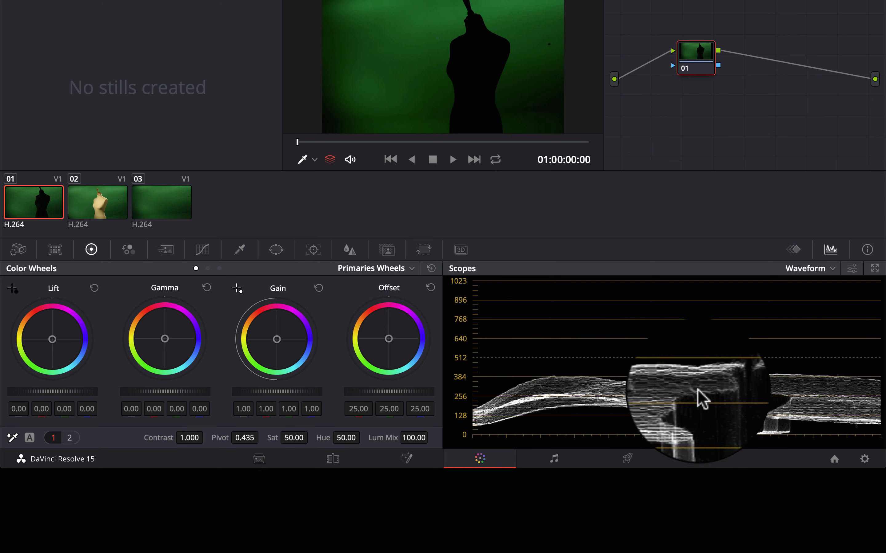
{"action": "left_click", "coordinate": [102, 203]}
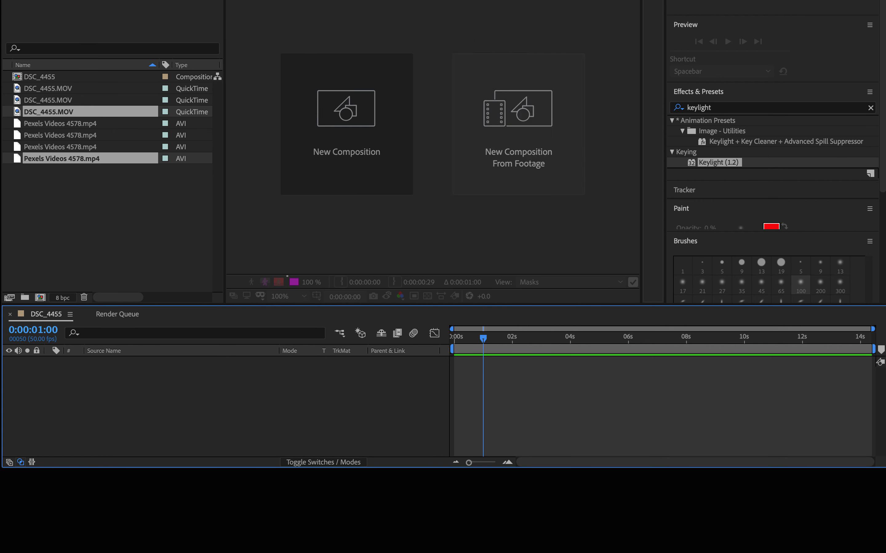
Step: Switch to After Effects and add the DSC_4455.MOV footage to the empty DSC_4455 composition
{"action": "left_click", "coordinate": [49, 91]}
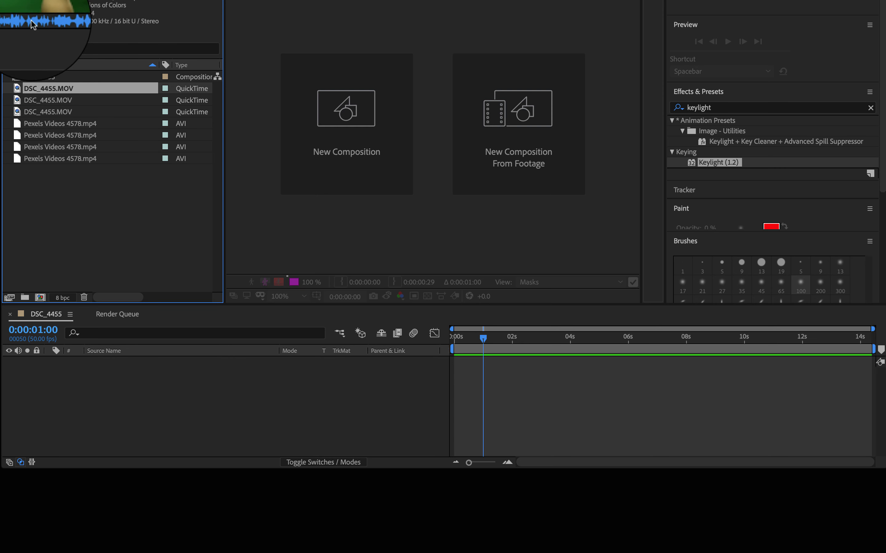
{"action": "left_click_drag", "start_coordinate": [16, 91], "coordinate": [146, 395]}
{"action": "left_click", "coordinate": [38, 113]}
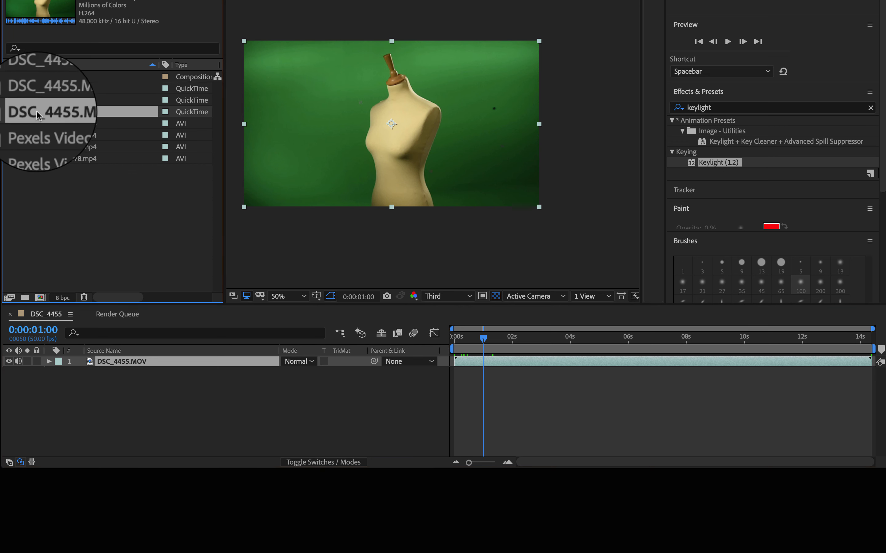
{"action": "left_click", "coordinate": [34, 100]}
{"action": "left_click", "coordinate": [33, 89]}
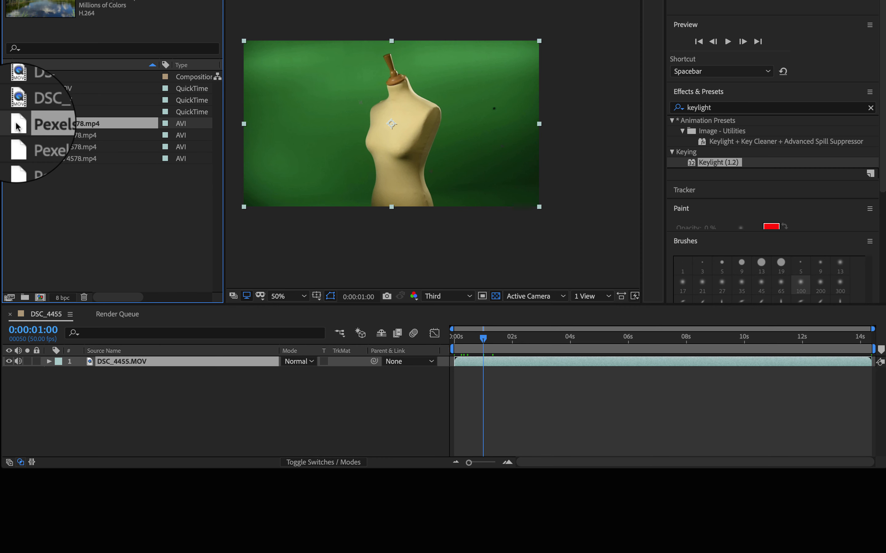
Step: Add Pexels Videos 4578.mp4 as a background layer beneath DSC_4455.MOV and set the current time to 0:00:00:00
{"action": "left_click_drag", "start_coordinate": [16, 127], "coordinate": [87, 360]}
{"action": "left_click_drag", "start_coordinate": [84, 358], "coordinate": [84, 375]}
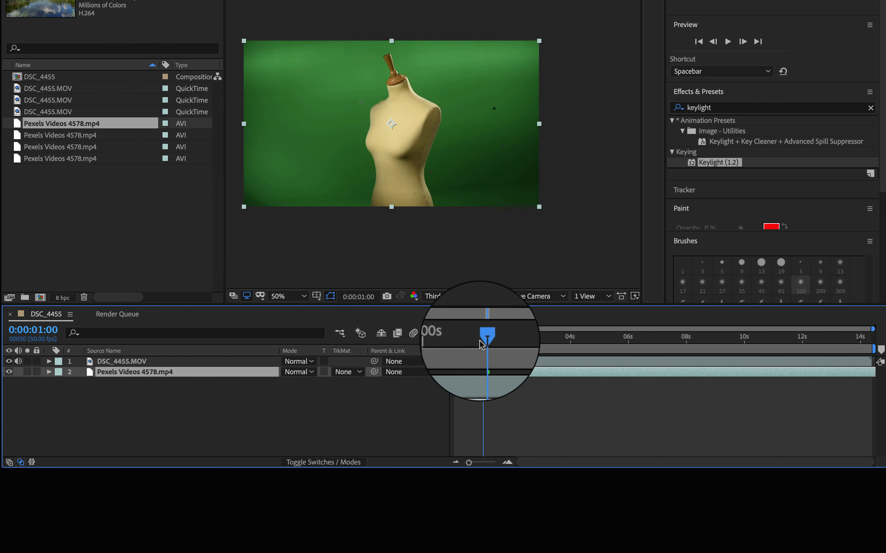
{"action": "left_click_drag", "start_coordinate": [483, 338], "coordinate": [454, 337]}
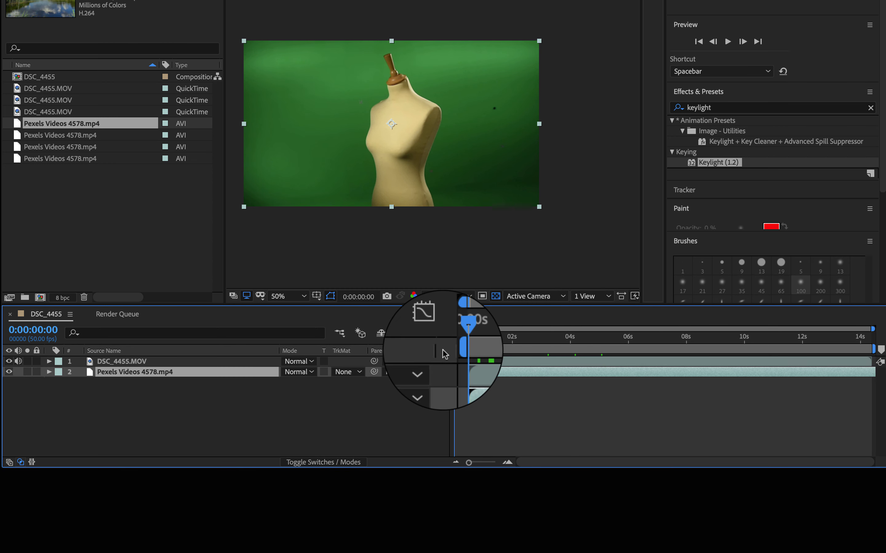
Step: Preview the background footage with the DSC_4455.MOV layer temporarily hidden
{"action": "left_click", "coordinate": [8, 361]}
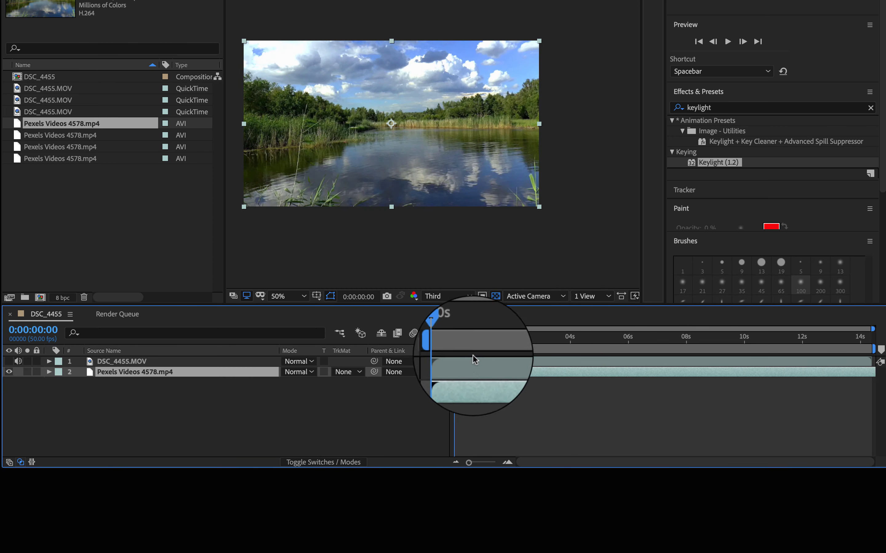
{"action": "left_click", "coordinate": [535, 337]}
{"action": "key", "text": "Home"}
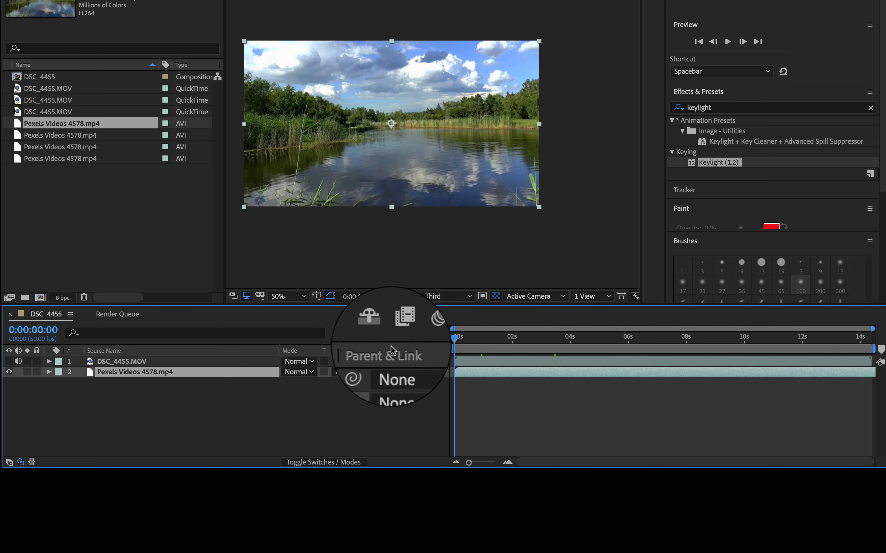
{"action": "left_click", "coordinate": [9, 361]}
Step: Trim the end of the DSC_4455.MOV layer to 0:00:02:43 and shorten the work area to match
{"action": "mouse_move", "coordinate": [545, 347]}
{"action": "left_mouse_down"}
{"action": "mouse_move", "coordinate": [519, 347]}
{"action": "mouse_move", "coordinate": [696, 358]}
{"action": "mouse_move", "coordinate": [518, 347]}
{"action": "mouse_move", "coordinate": [658, 336]}
{"action": "mouse_move", "coordinate": [687, 344]}
{"action": "mouse_move", "coordinate": [462, 349]}
{"action": "mouse_move", "coordinate": [537, 350]}
{"action": "left_mouse_up"}
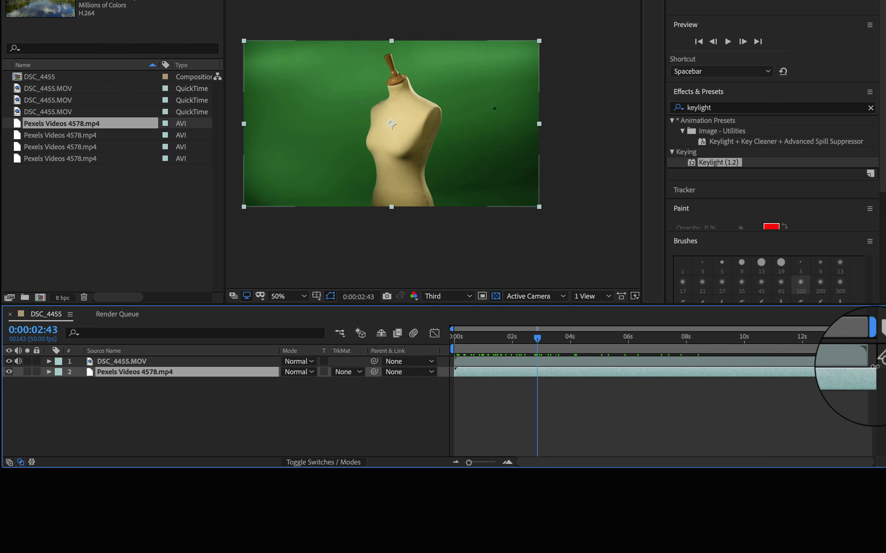
{"action": "left_click_drag", "start_coordinate": [874, 362], "coordinate": [537, 362]}
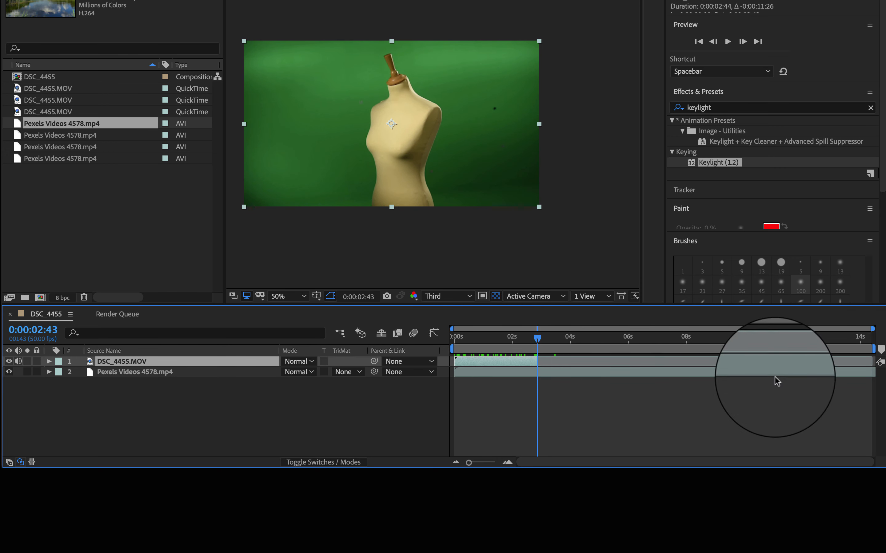
{"action": "left_click", "coordinate": [873, 377]}
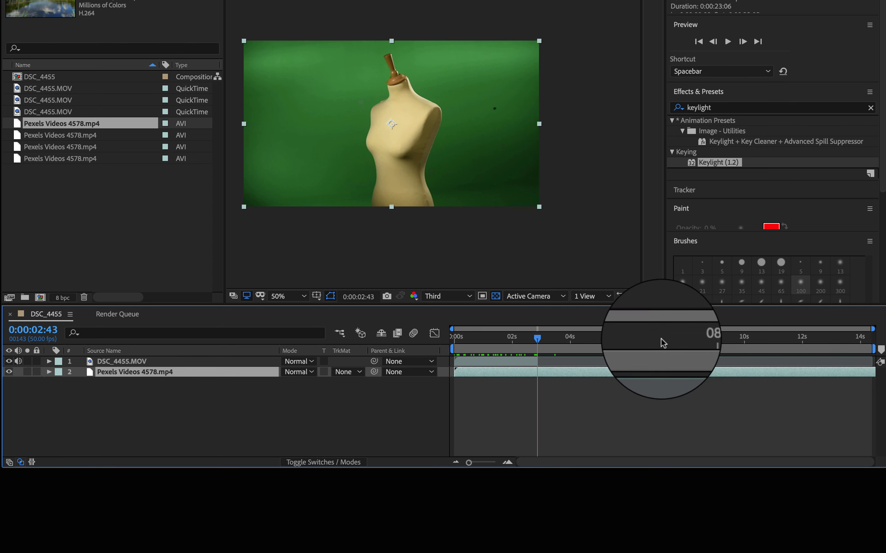
{"action": "left_click_drag", "start_coordinate": [878, 361], "coordinate": [538, 355]}
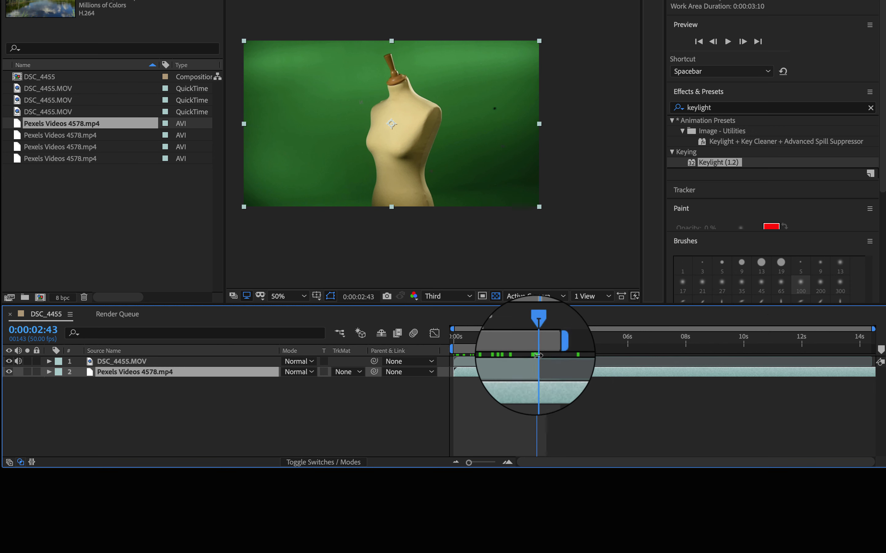
{"action": "left_click", "coordinate": [454, 337]}
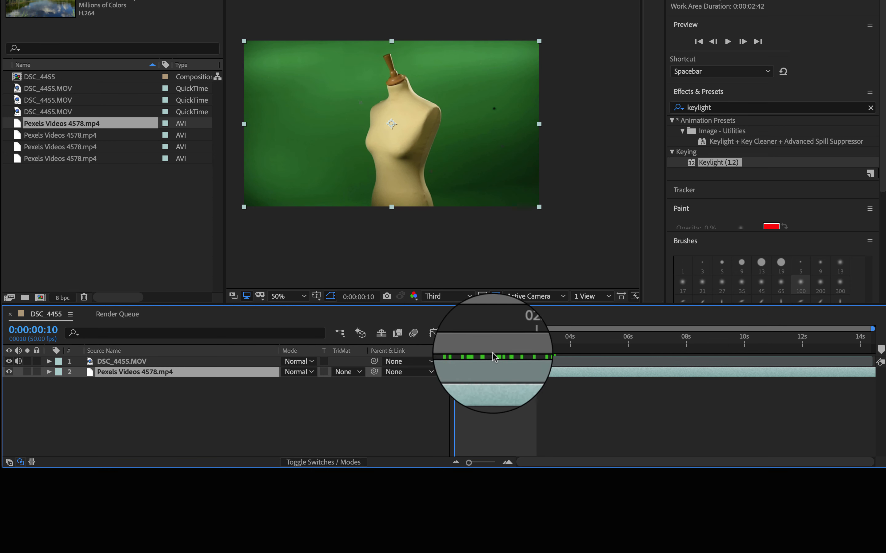
{"action": "left_click", "coordinate": [125, 364]}
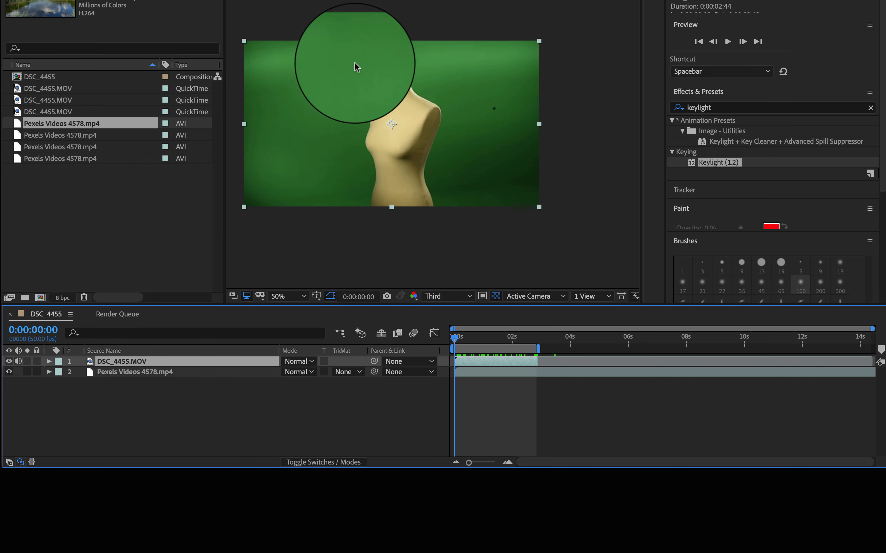
Step: Search the effects for "key" and apply Keylight (1.2) to the DSC_4455.MOV footage
{"action": "left_click", "coordinate": [721, 107]}
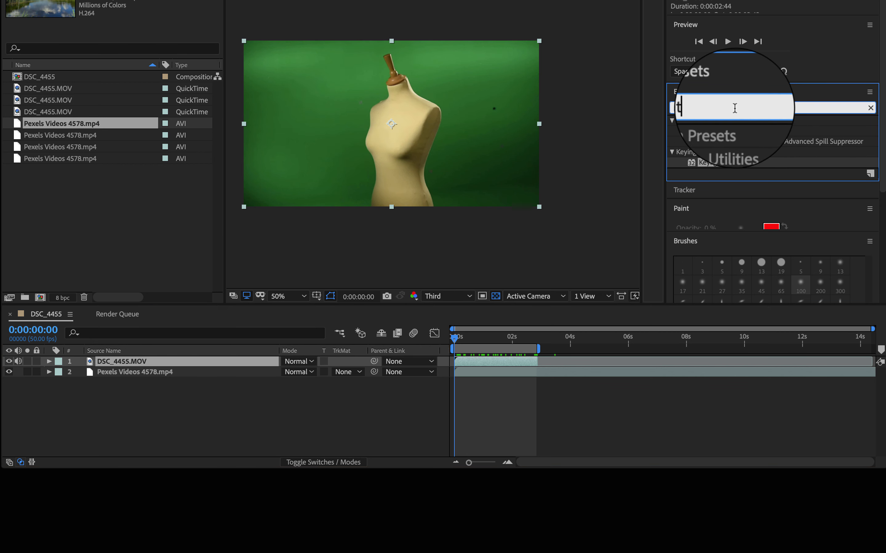
{"action": "left_click", "coordinate": [679, 108]}
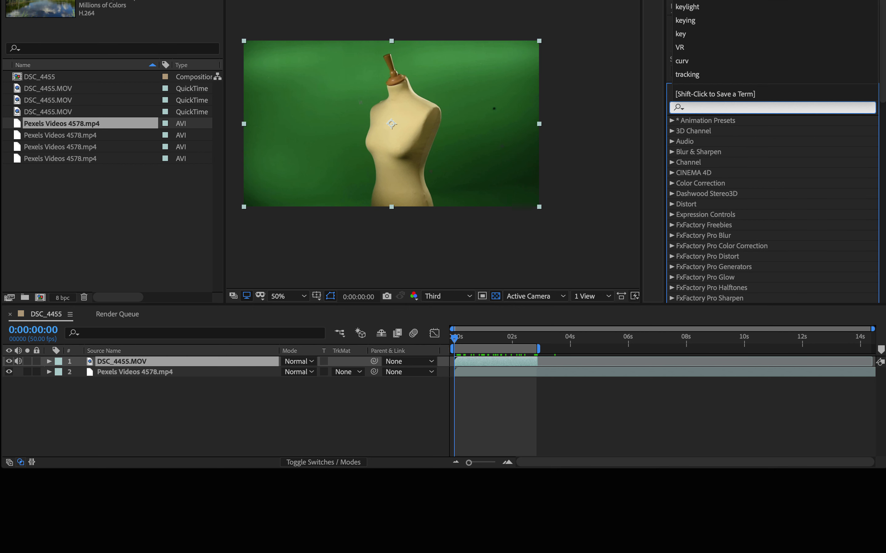
{"action": "type", "text": "key"}
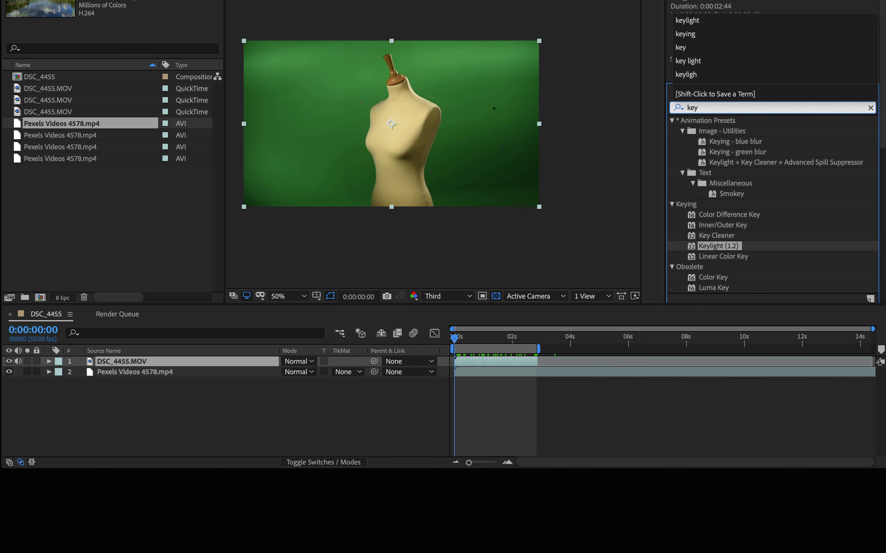
{"action": "left_click", "coordinate": [717, 246]}
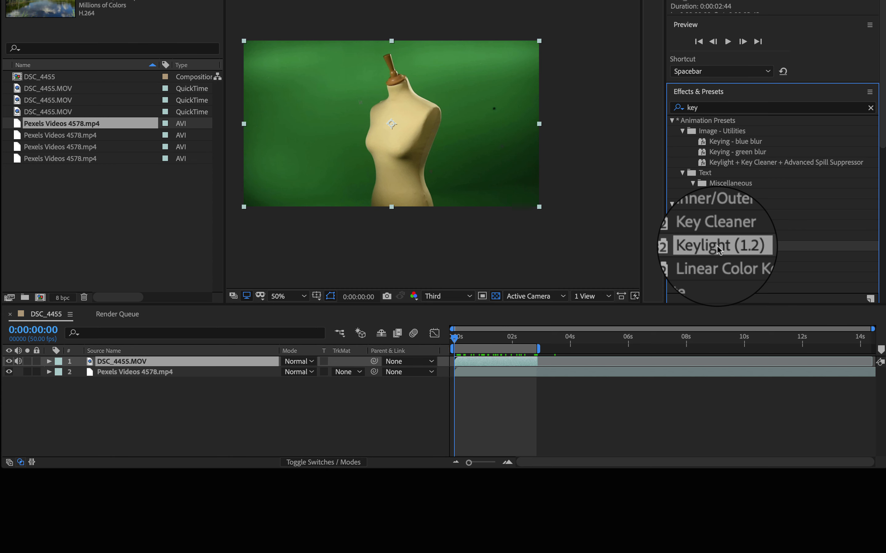
{"action": "left_click_drag", "start_coordinate": [717, 246], "coordinate": [489, 164]}
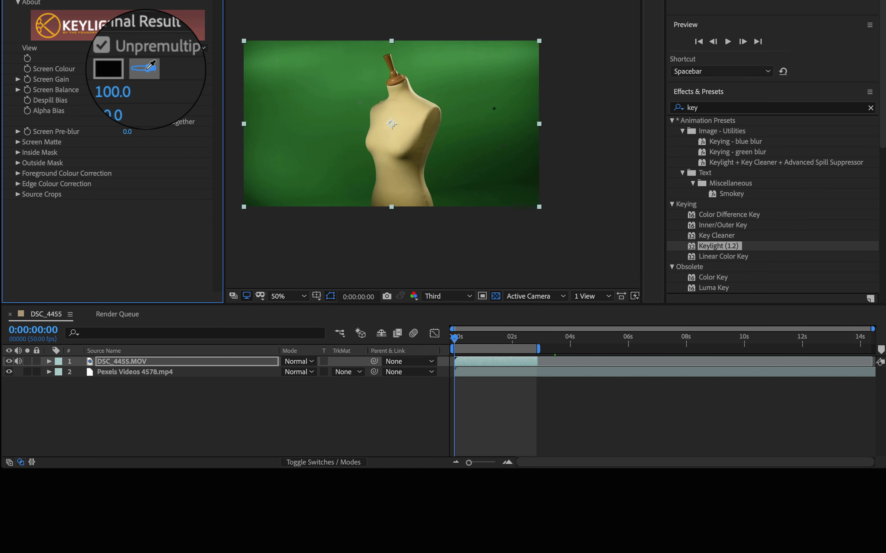
Step: Sample the green backdrop as Keylight's Screen Colour and inspect the keyed mannequin up close
{"action": "left_click", "coordinate": [145, 69]}
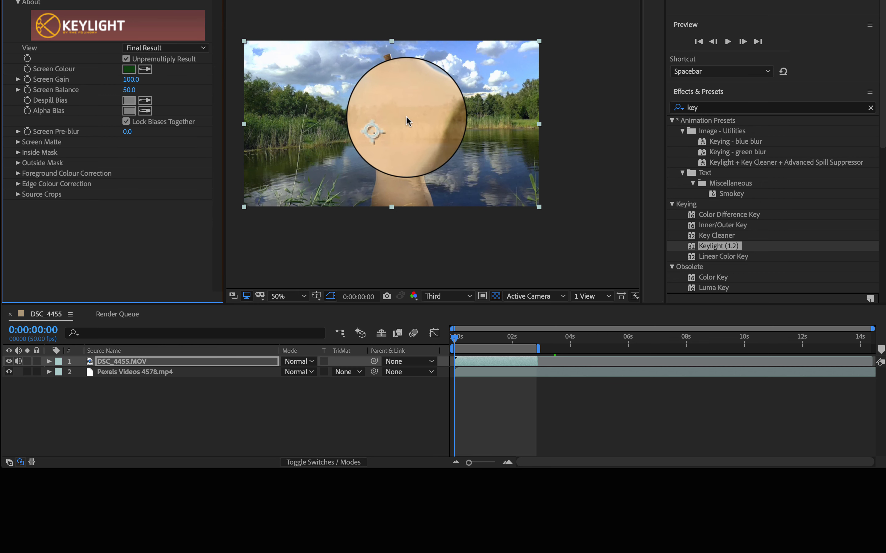
{"action": "scroll", "coordinate": [406, 117], "scroll_direction": "up", "scroll_amount": 3}
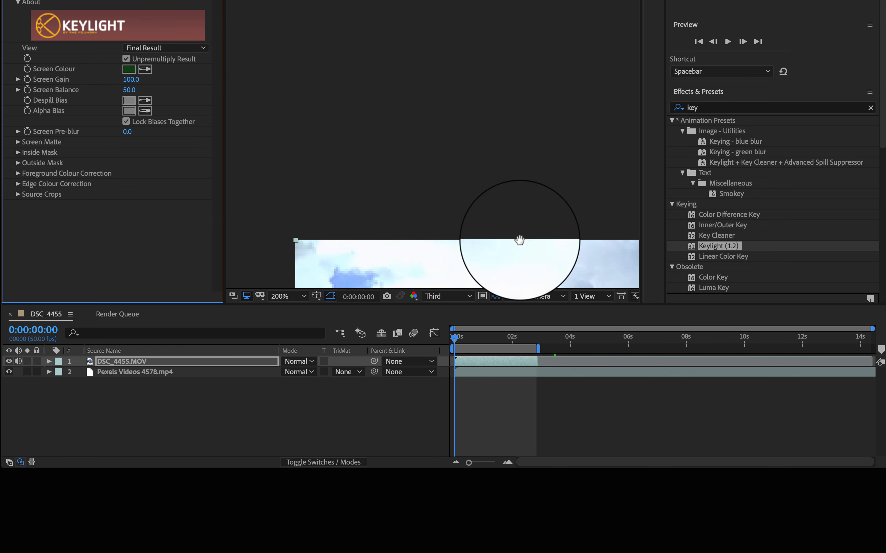
{"action": "left_click_drag", "start_coordinate": [494, 257], "coordinate": [350, 75]}
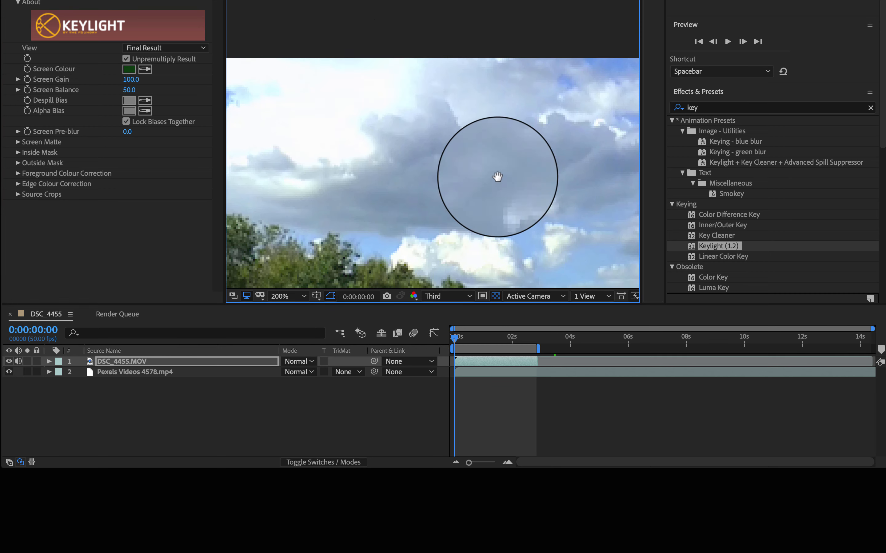
{"action": "left_click_drag", "start_coordinate": [496, 178], "coordinate": [455, 217]}
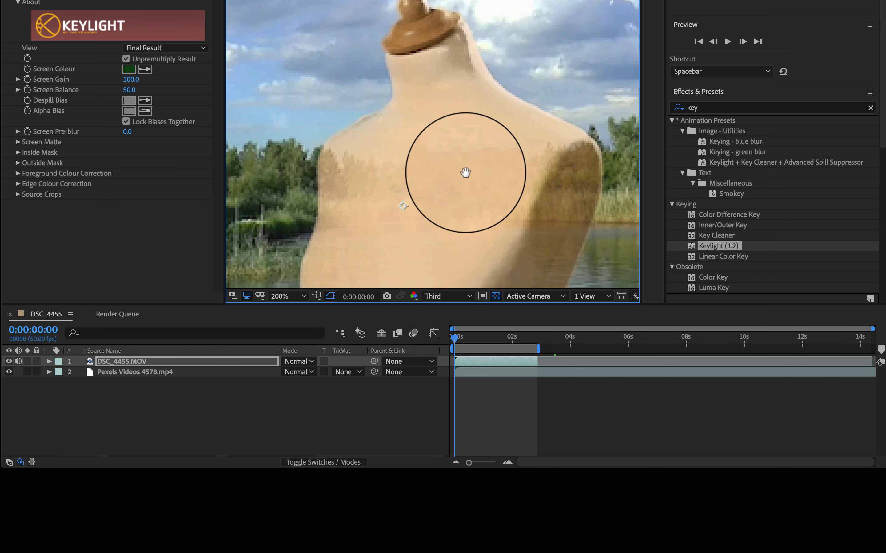
{"action": "scroll", "coordinate": [463, 174], "scroll_direction": "down", "scroll_amount": 1}
{"action": "mouse_move", "coordinate": [463, 174]}
{"action": "left_mouse_down"}
{"action": "mouse_move", "coordinate": [368, 112]}
{"action": "mouse_move", "coordinate": [453, 186]}
{"action": "left_mouse_up"}
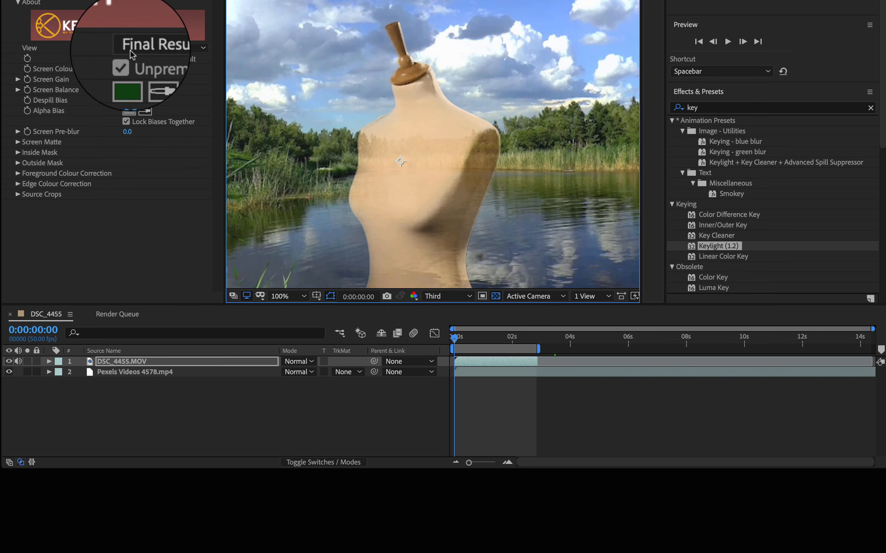
Step: Set Keylight's View to Screen Matte and examine the mannequin and backdrop matte across the whole frame
{"action": "left_click", "coordinate": [176, 52]}
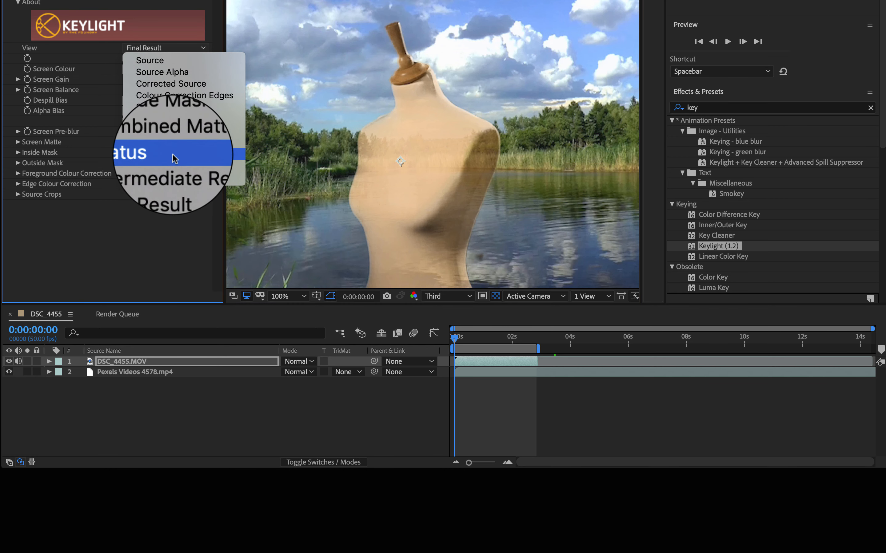
{"action": "left_click", "coordinate": [178, 108]}
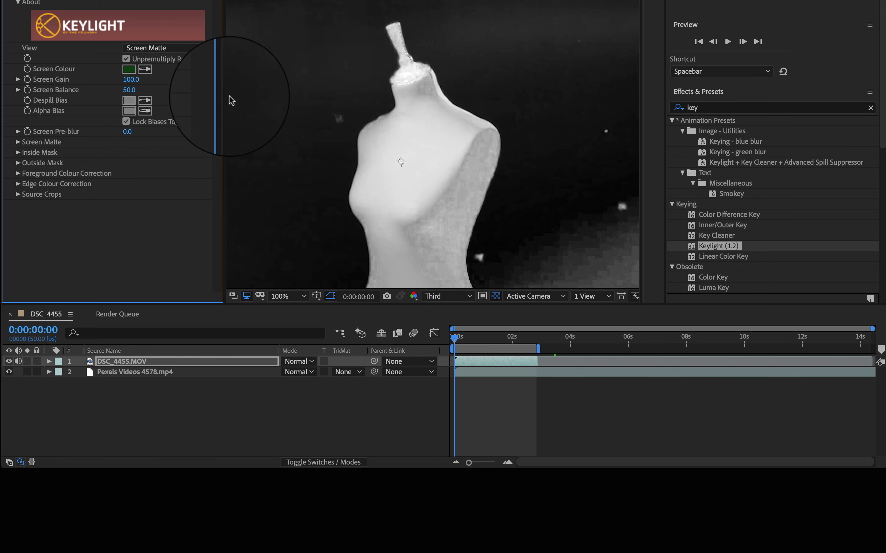
{"action": "scroll", "coordinate": [457, 134], "scroll_direction": "down", "scroll_amount": 2}
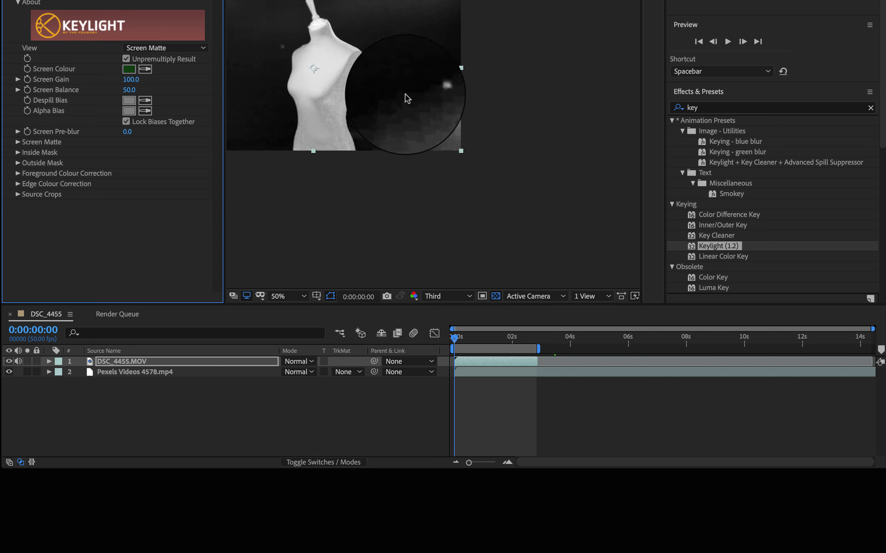
{"action": "left_click_drag", "start_coordinate": [362, 65], "coordinate": [483, 139]}
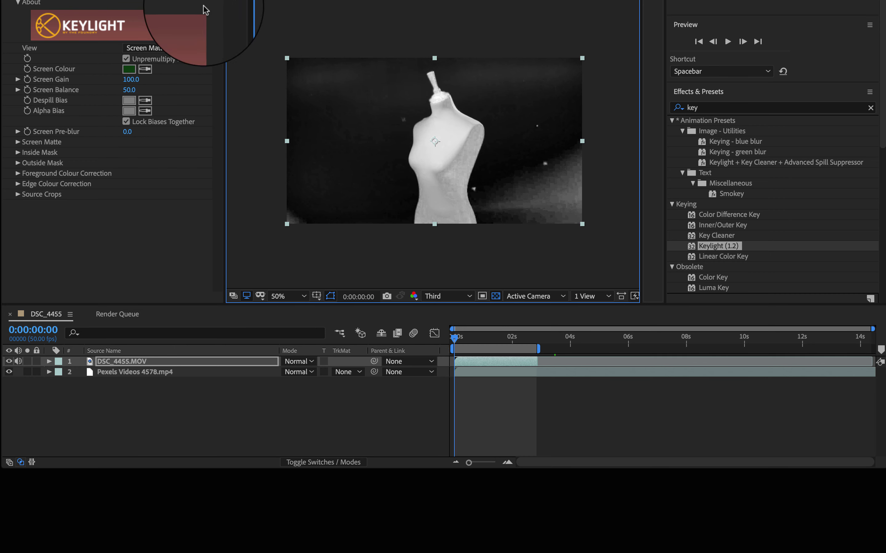
Step: Set Keylight's View to Source and draw a closed, loose mask around the mannequin with the Pen tool
{"action": "left_click", "coordinate": [177, 49]}
{"action": "left_click", "coordinate": [170, 66]}
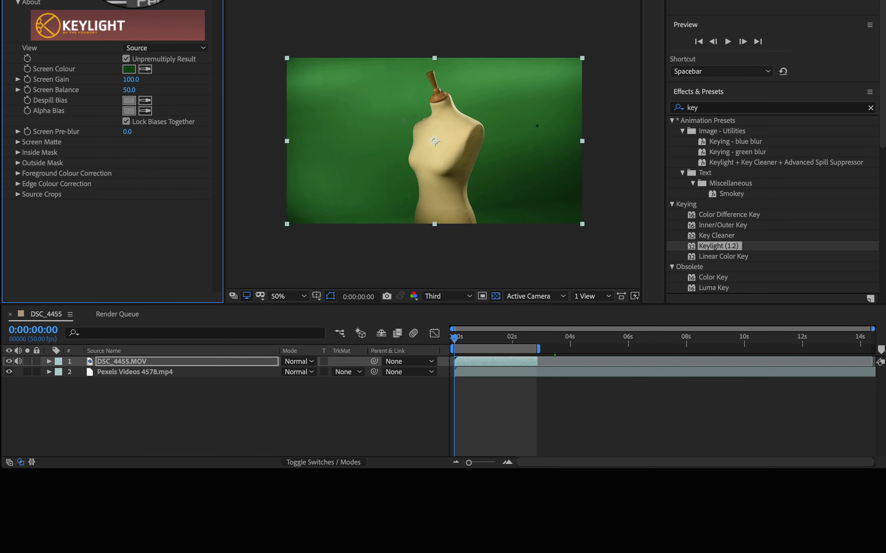
{"action": "left_click", "coordinate": [404, 221]}
{"action": "left_click", "coordinate": [402, 197]}
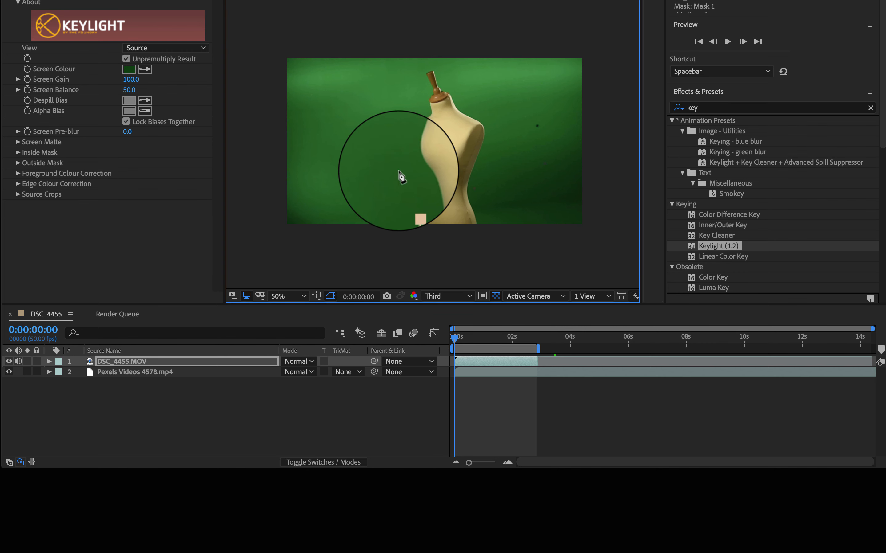
{"action": "left_click", "coordinate": [397, 151]}
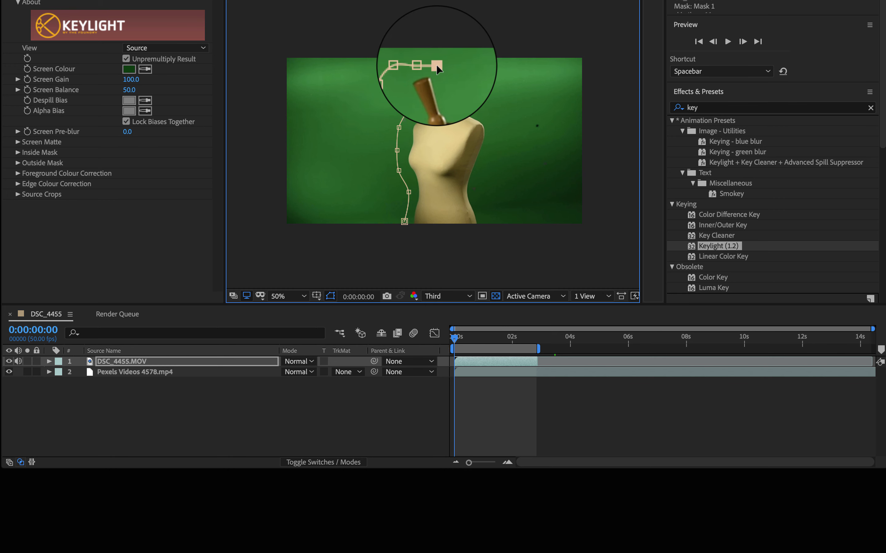
{"action": "left_click", "coordinate": [493, 125]}
{"action": "left_click", "coordinate": [489, 148]}
{"action": "left_click", "coordinate": [483, 206]}
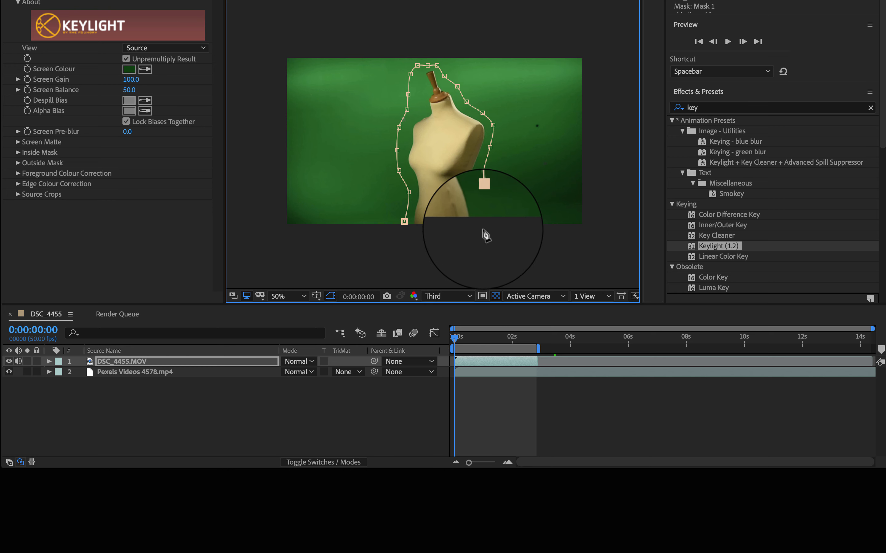
{"action": "left_click", "coordinate": [405, 219]}
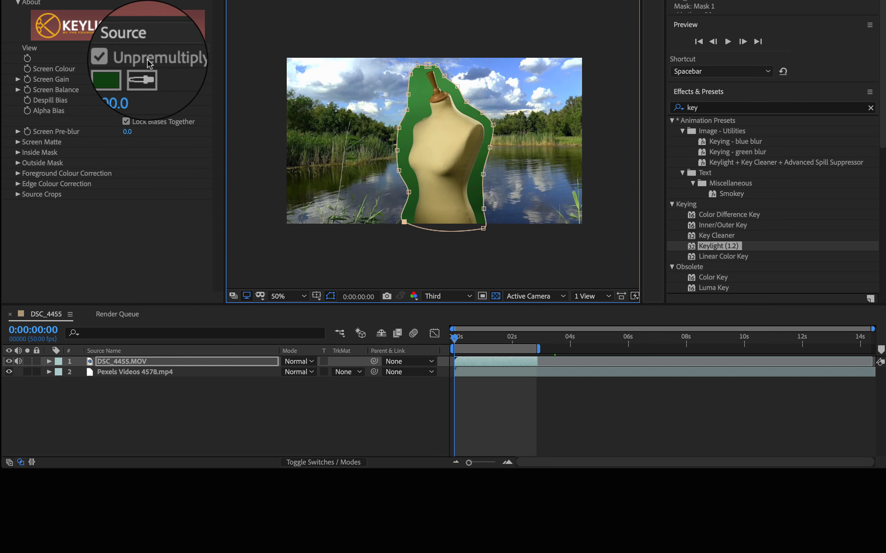
Step: Return Keylight's View to Final Result, clear the sampled Screen Colour and resample it from the green inside the mask
{"action": "left_click", "coordinate": [148, 49]}
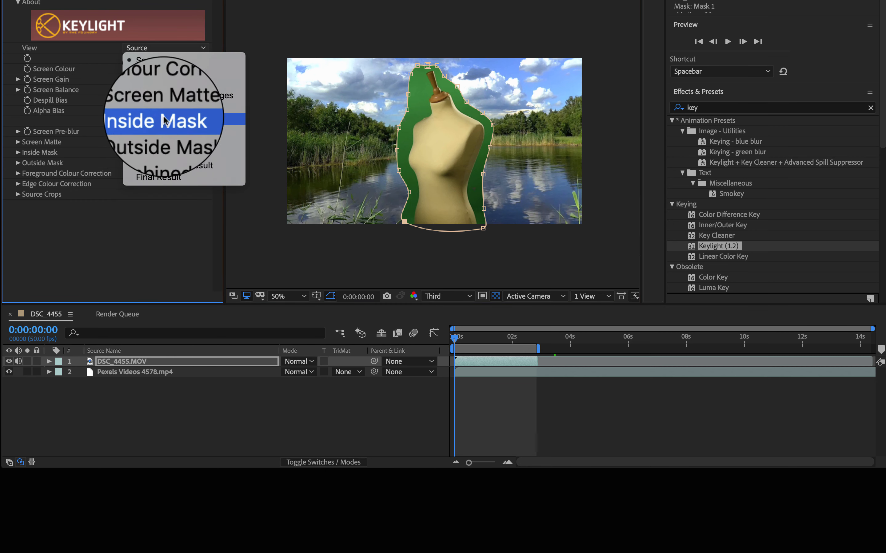
{"action": "left_click", "coordinate": [159, 180]}
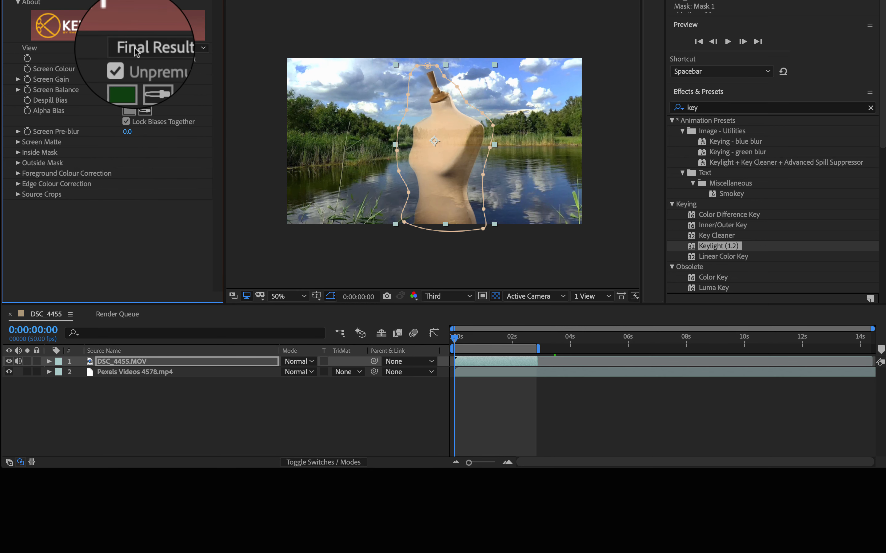
{"action": "key", "text": "ctrl+z"}
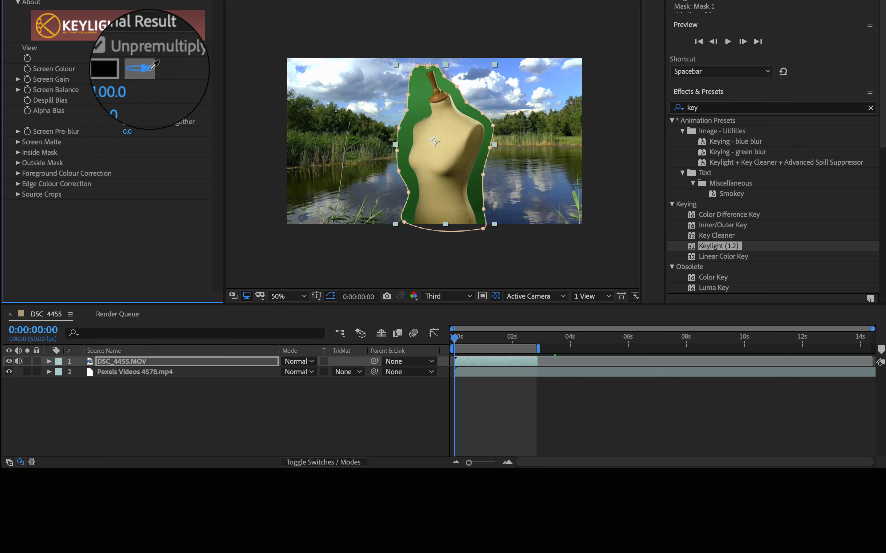
{"action": "left_click", "coordinate": [145, 68]}
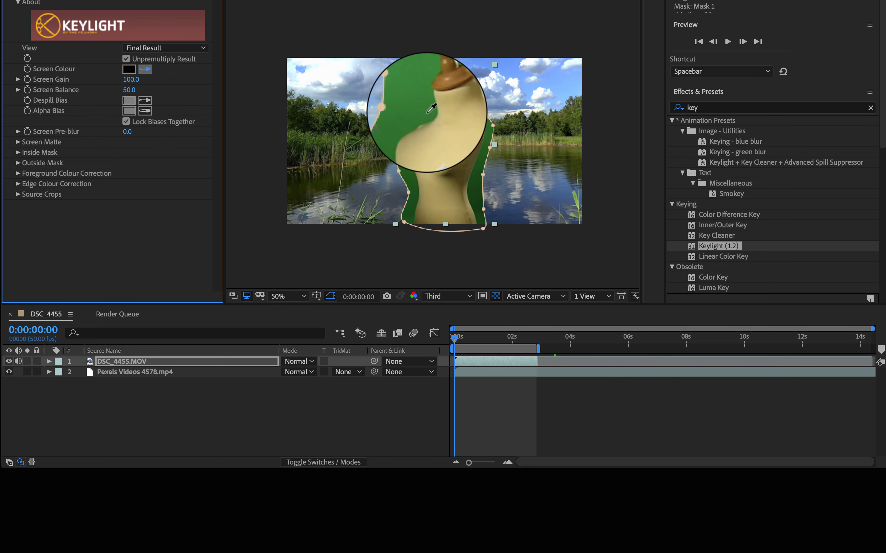
{"action": "left_click", "coordinate": [419, 192]}
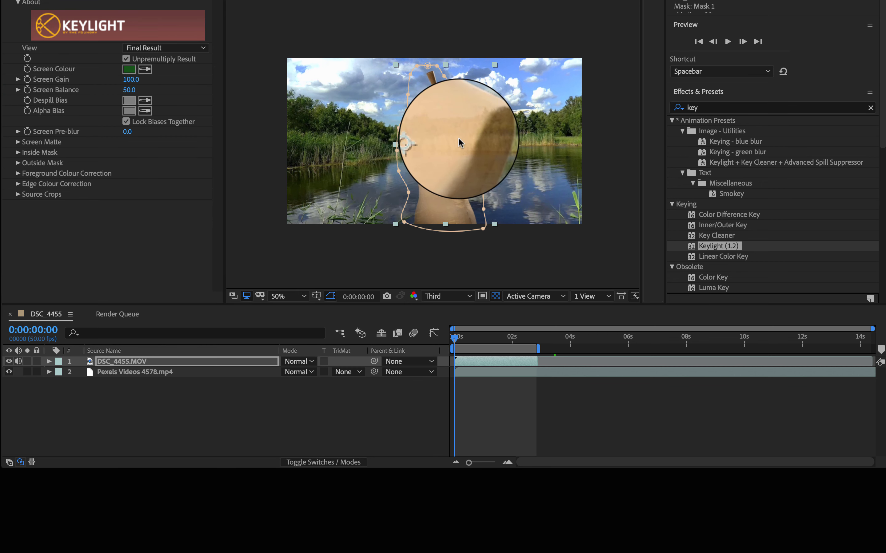
Step: Inspect the edges and body of the rekeyed mannequin at 100% magnification
{"action": "scroll", "coordinate": [458, 139], "scroll_direction": "up", "scroll_amount": 1}
{"action": "right_click", "coordinate": [545, 211]}
{"action": "left_click", "coordinate": [412, 128]}
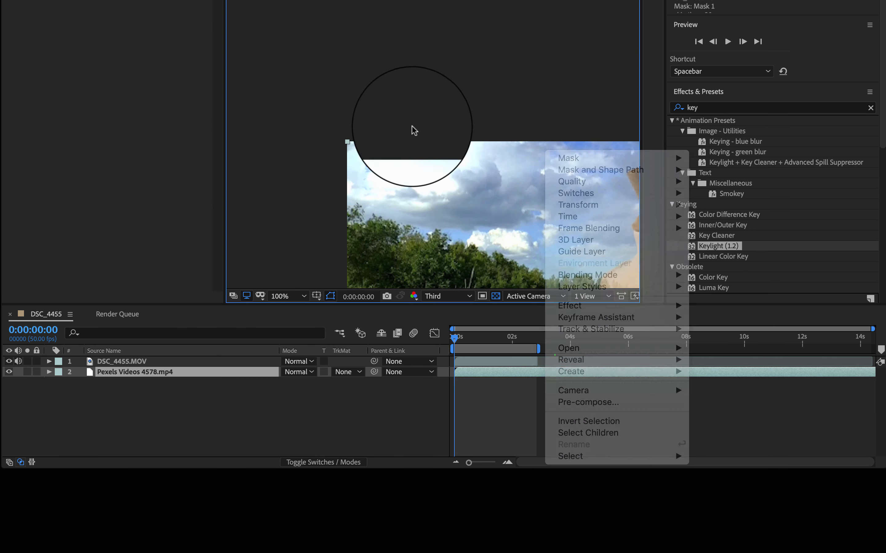
{"action": "left_click_drag", "start_coordinate": [412, 150], "coordinate": [280, 72]}
{"action": "key", "text": "alt+super+f"}
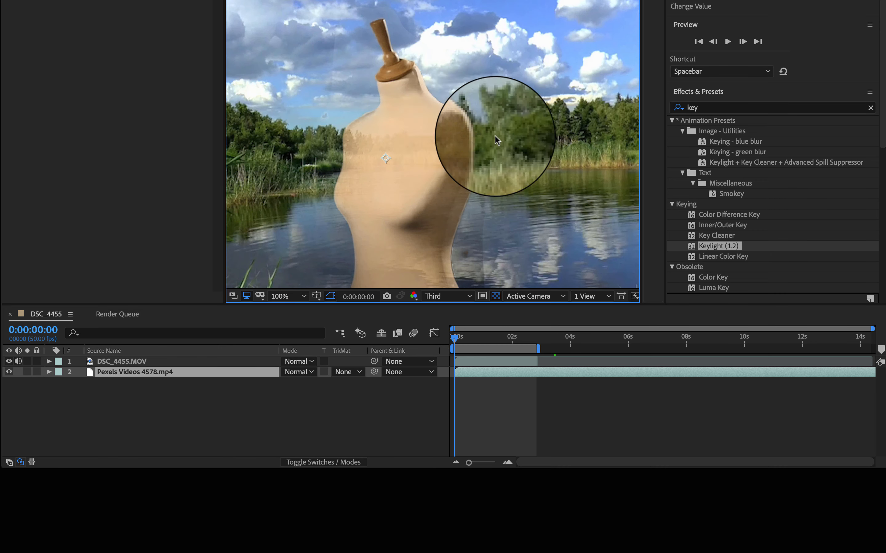
{"action": "mouse_move", "coordinate": [412, 121]}
{"action": "left_mouse_down"}
{"action": "mouse_move", "coordinate": [433, 129]}
{"action": "mouse_move", "coordinate": [483, 101]}
{"action": "mouse_move", "coordinate": [487, 119]}
{"action": "mouse_move", "coordinate": [474, 119]}
{"action": "mouse_move", "coordinate": [420, 83]}
{"action": "mouse_move", "coordinate": [435, 139]}
{"action": "left_mouse_up"}
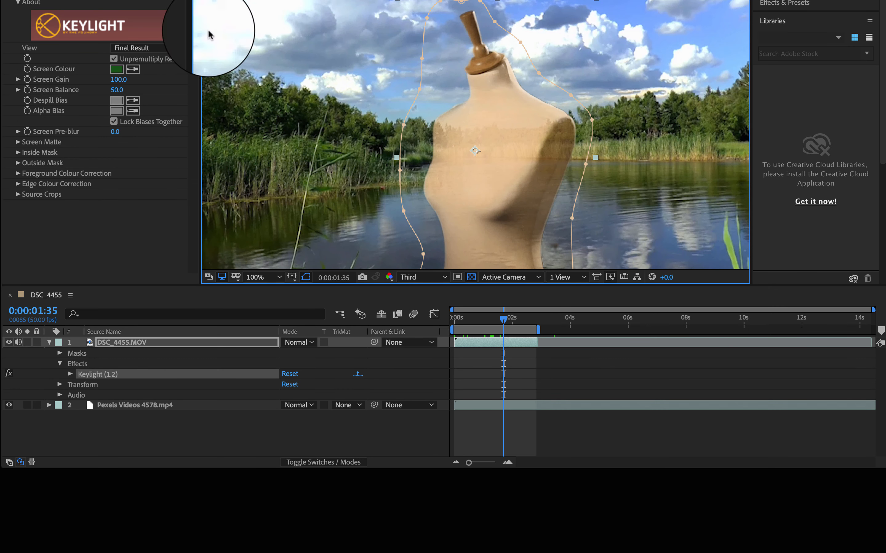
Step: Switch Keylight's View to Screen Matte and set the Screen Gain to 118.9
{"action": "left_click", "coordinate": [146, 48]}
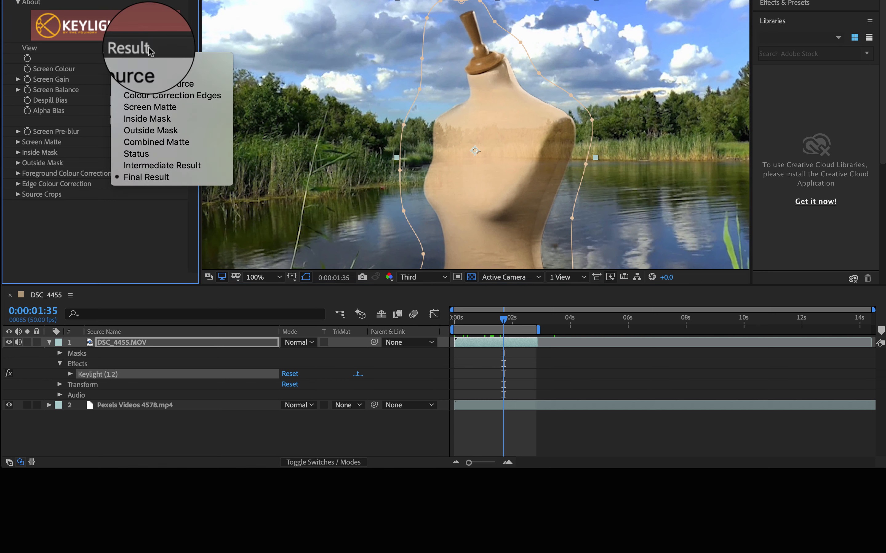
{"action": "left_click", "coordinate": [156, 110]}
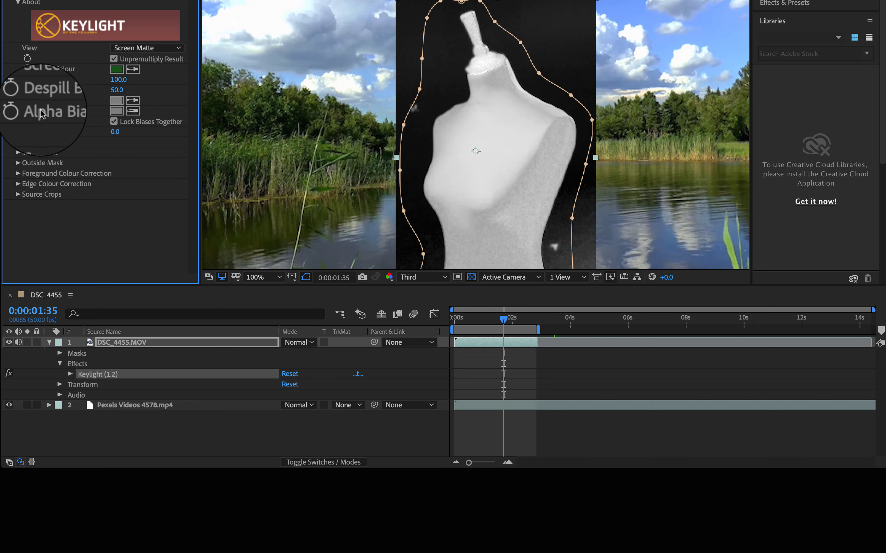
{"action": "left_click", "coordinate": [16, 77]}
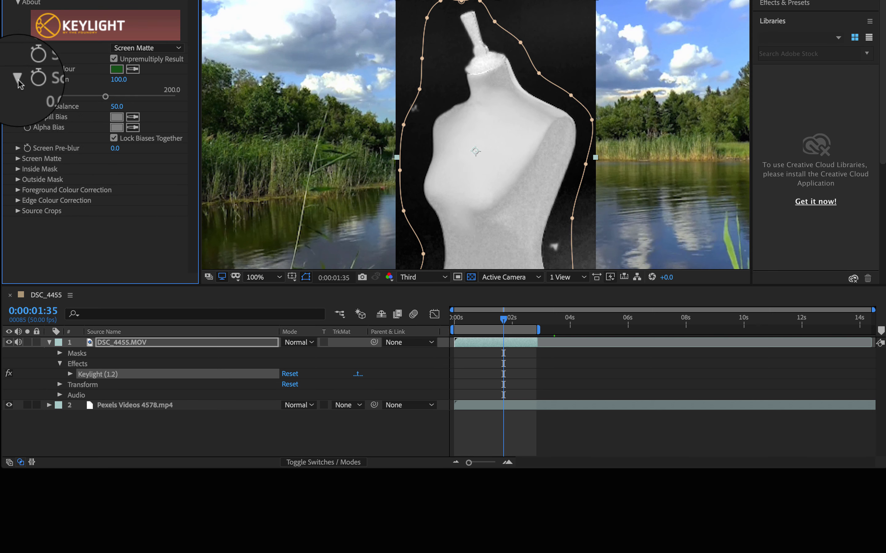
{"action": "left_click", "coordinate": [18, 79]}
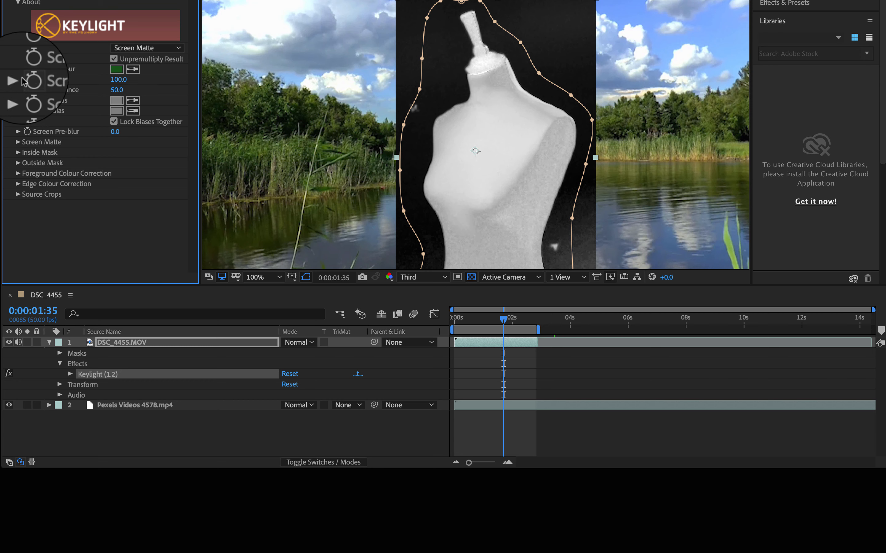
{"action": "left_click", "coordinate": [19, 77]}
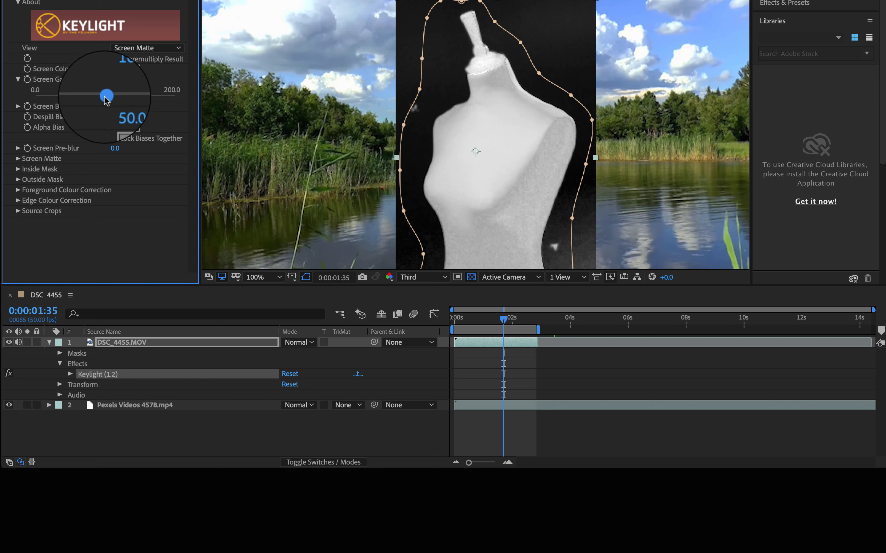
{"action": "left_click_drag", "start_coordinate": [105, 98], "coordinate": [107, 100]}
{"action": "left_click_drag", "start_coordinate": [94, 100], "coordinate": [119, 97]}
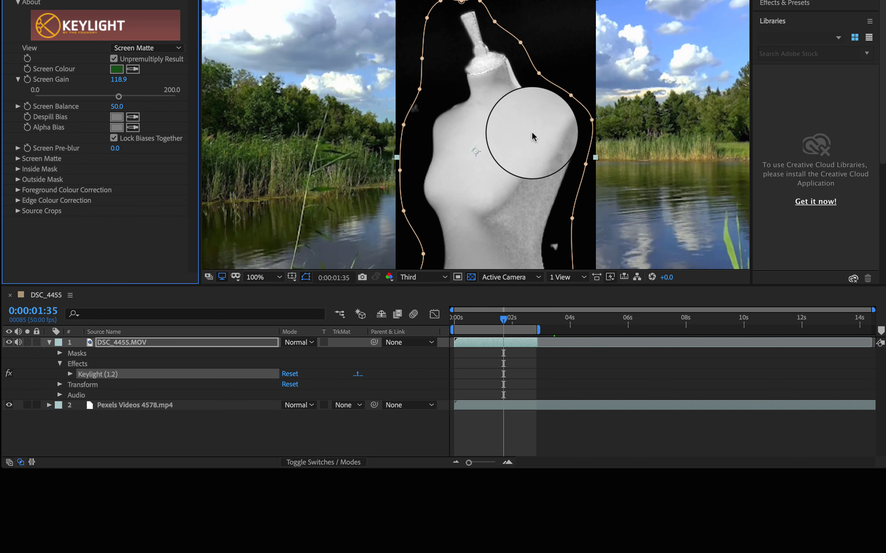
{"action": "scroll", "coordinate": [532, 131], "scroll_direction": "down", "scroll_amount": 4}
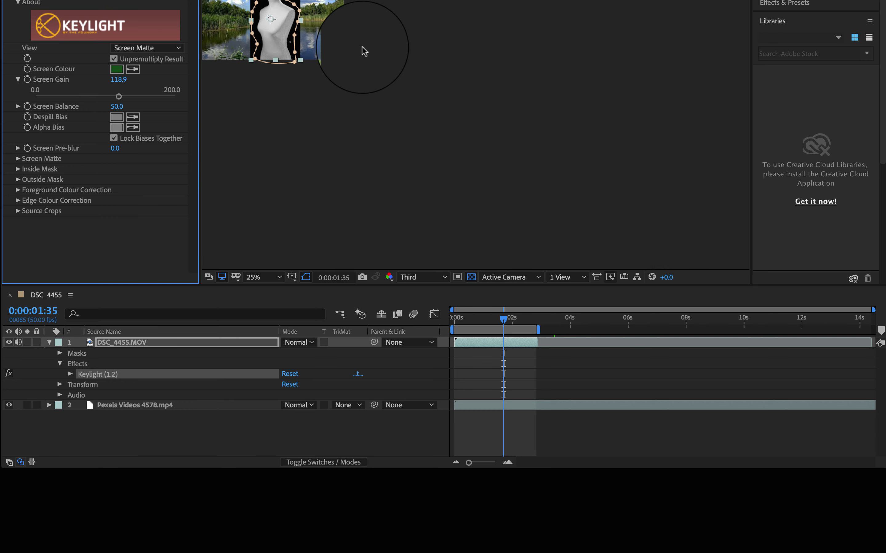
{"action": "scroll", "coordinate": [426, 157], "scroll_direction": "up", "scroll_amount": 2}
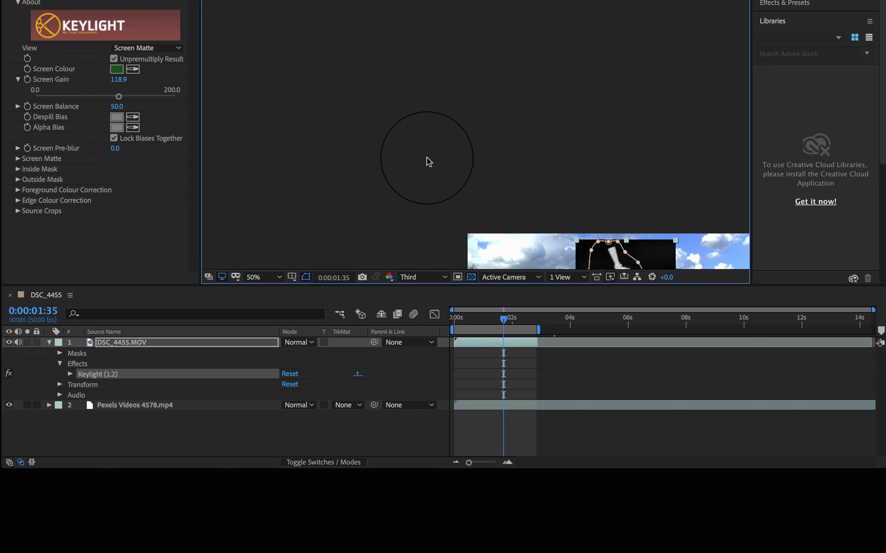
Step: Try a Screen Gain of 110 on the mannequin's screen matte
{"action": "left_click_drag", "start_coordinate": [544, 252], "coordinate": [307, 51]}
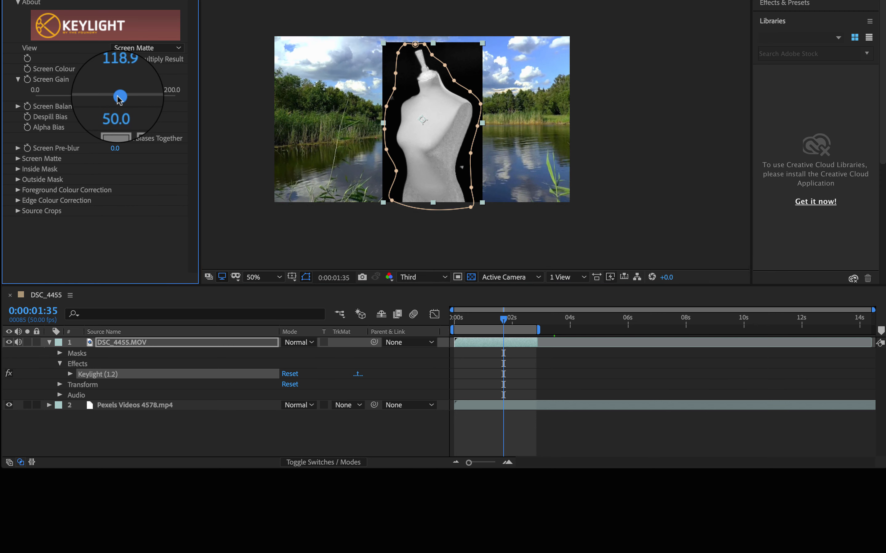
{"action": "mouse_move", "coordinate": [118, 97]}
{"action": "left_mouse_down"}
{"action": "mouse_move", "coordinate": [103, 96]}
{"action": "mouse_move", "coordinate": [114, 101]}
{"action": "left_mouse_up"}
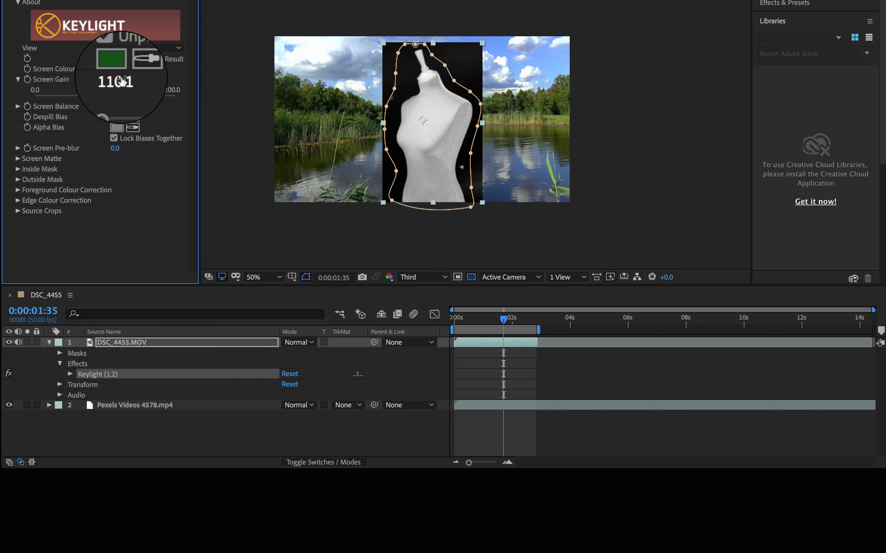
{"action": "left_click", "coordinate": [121, 81]}
{"action": "type", "text": "11"}
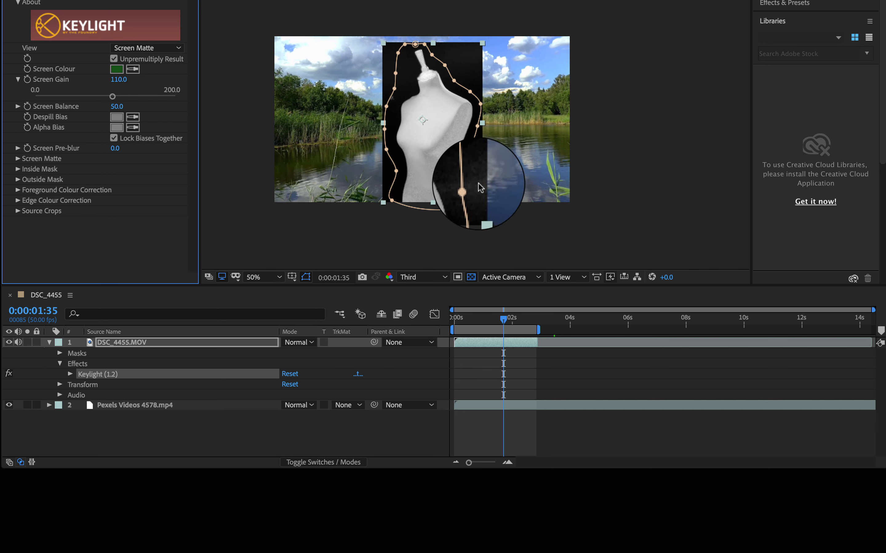
Step: Set Keylight's Screen Gain to 120
{"action": "left_click", "coordinate": [118, 80]}
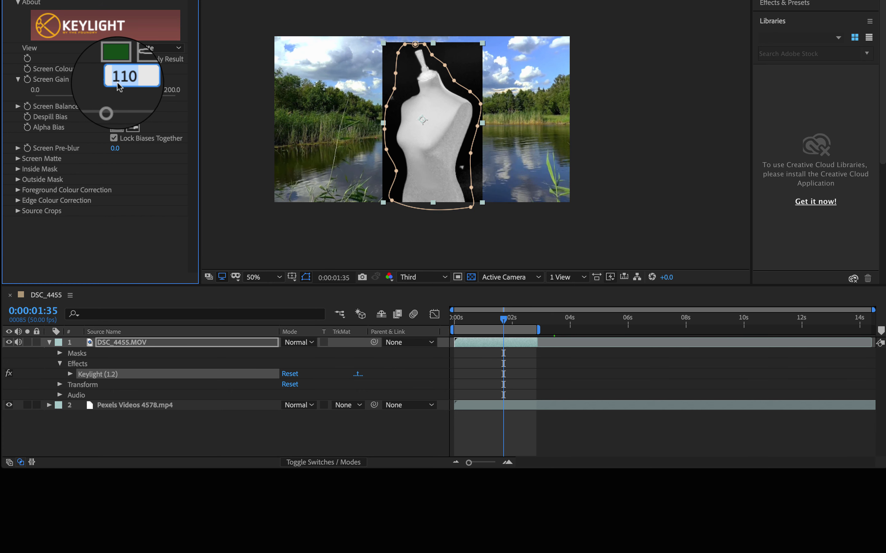
{"action": "type", "text": "120"}
{"action": "key", "text": "Return"}
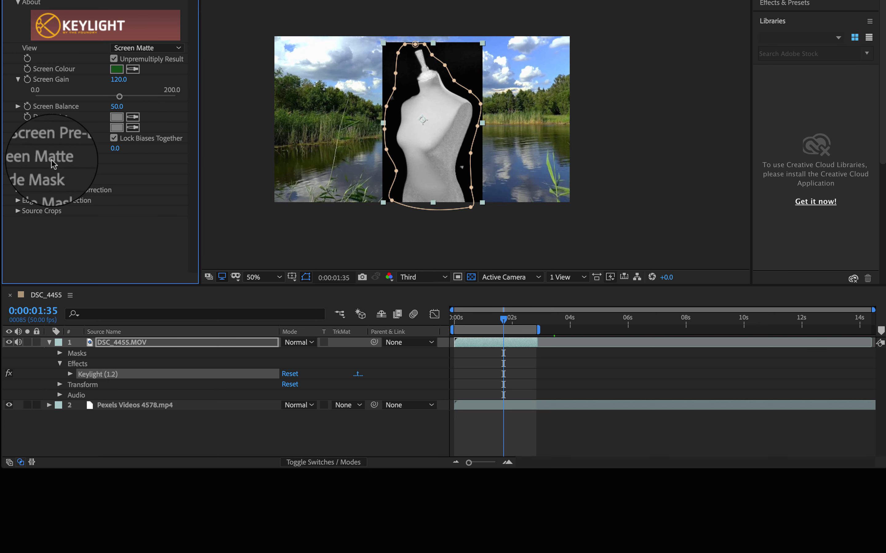
Step: In Keylight's Screen Matte settings, set Clip Black to 5.7 and Clip White to 51.0
{"action": "left_click", "coordinate": [17, 159]}
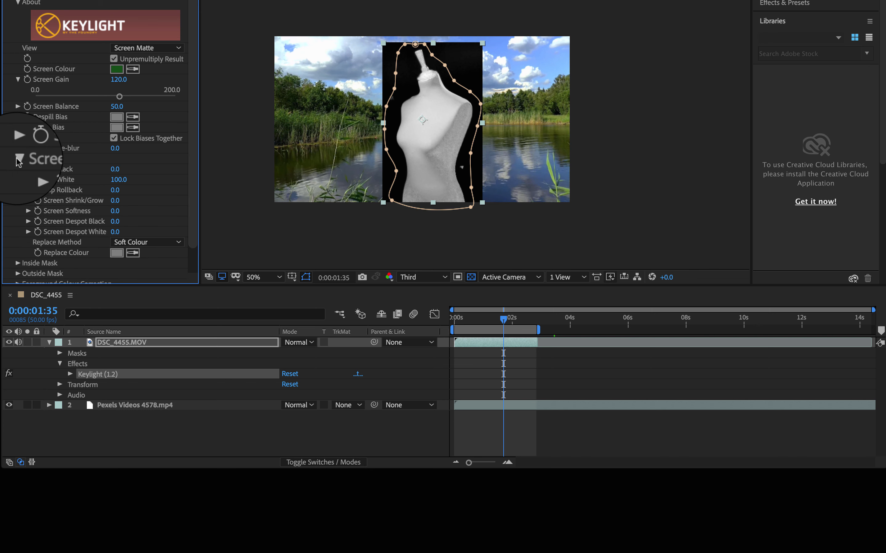
{"action": "left_click", "coordinate": [28, 168]}
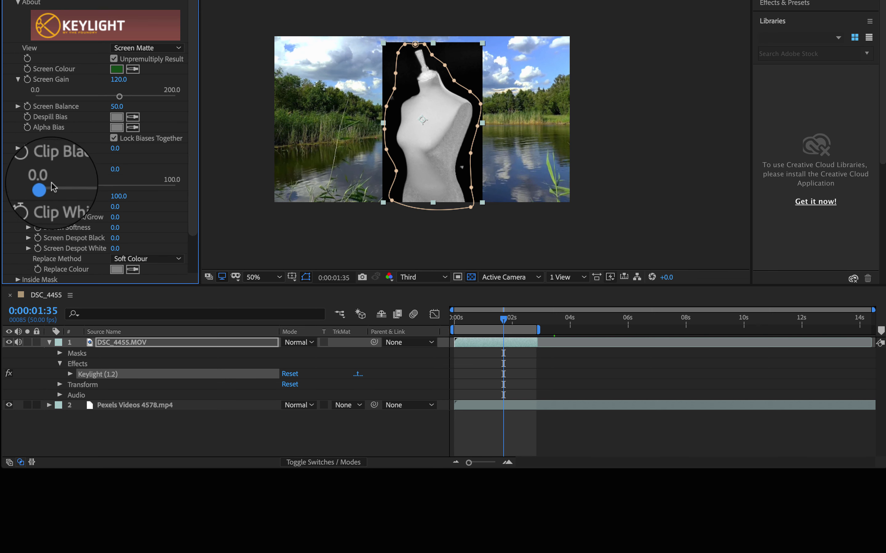
{"action": "mouse_move", "coordinate": [45, 186]}
{"action": "left_mouse_down"}
{"action": "mouse_move", "coordinate": [56, 187]}
{"action": "mouse_move", "coordinate": [36, 191]}
{"action": "mouse_move", "coordinate": [67, 190]}
{"action": "mouse_move", "coordinate": [46, 189]}
{"action": "mouse_move", "coordinate": [54, 191]}
{"action": "left_mouse_up"}
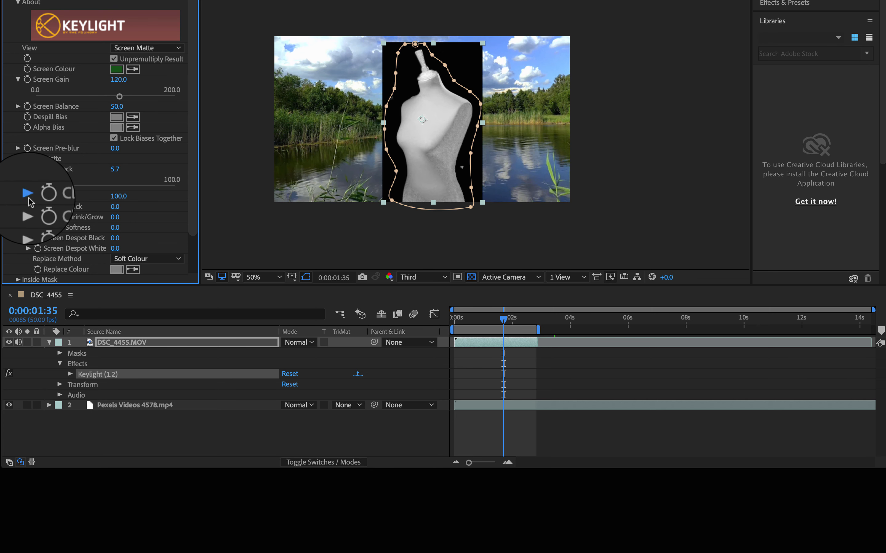
{"action": "mouse_move", "coordinate": [171, 217]}
{"action": "left_mouse_down"}
{"action": "mouse_move", "coordinate": [91, 215]}
{"action": "mouse_move", "coordinate": [154, 218]}
{"action": "mouse_move", "coordinate": [111, 212]}
{"action": "left_mouse_up"}
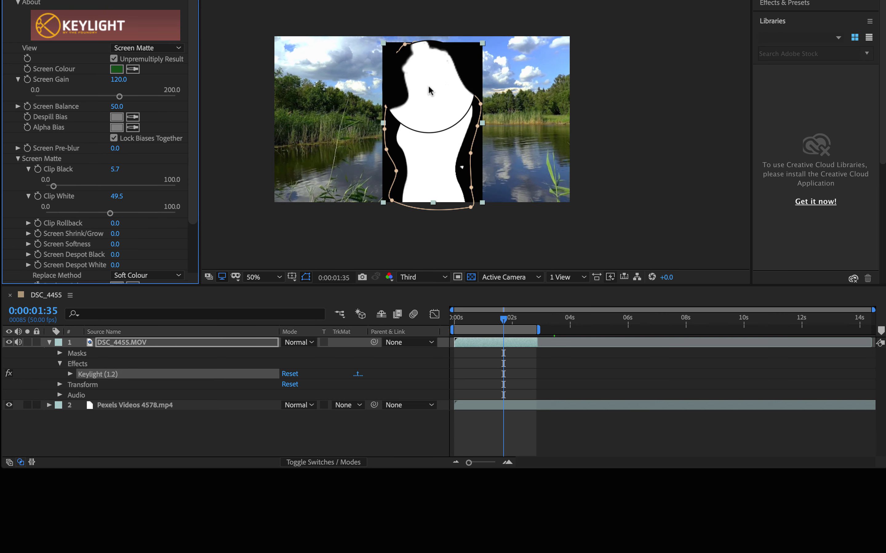
{"action": "left_click_drag", "start_coordinate": [109, 213], "coordinate": [111, 215]}
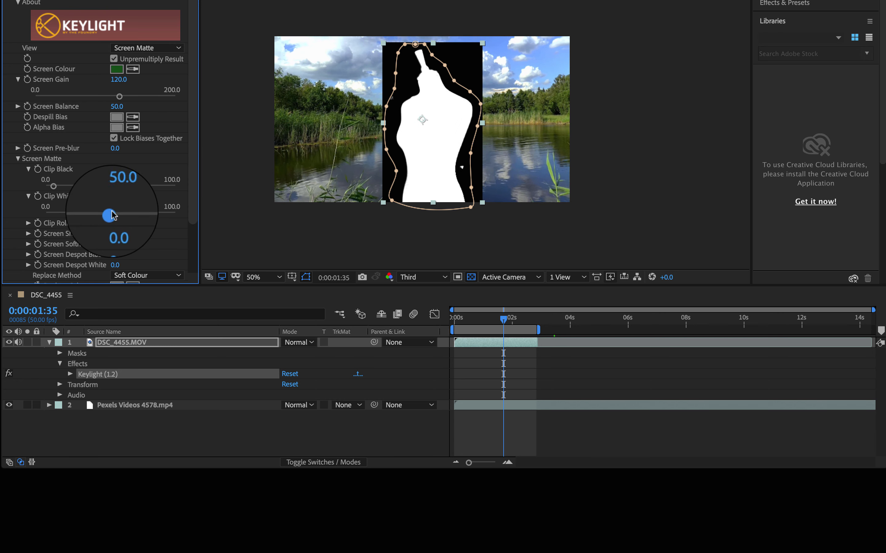
Step: Switch Keylight's View to Intermediate Result and raise Clip Black to 15.2 while checking the mannequin's edges at 100% magnification
{"action": "left_click", "coordinate": [154, 48]}
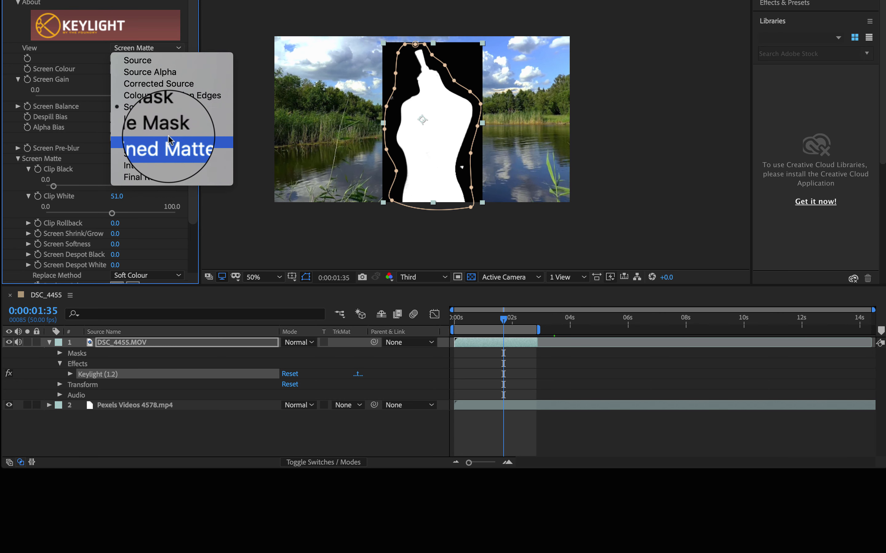
{"action": "left_click", "coordinate": [169, 165]}
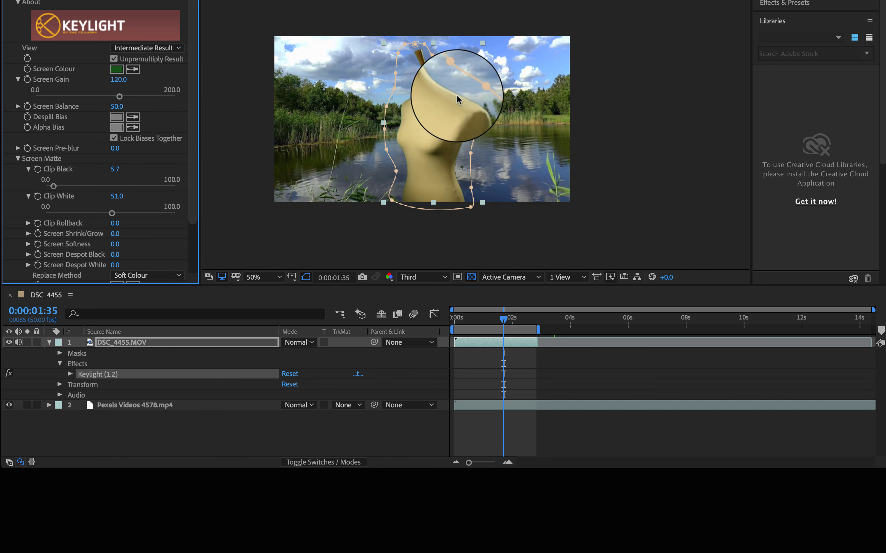
{"action": "scroll", "coordinate": [448, 113], "scroll_direction": "up", "scroll_amount": 1}
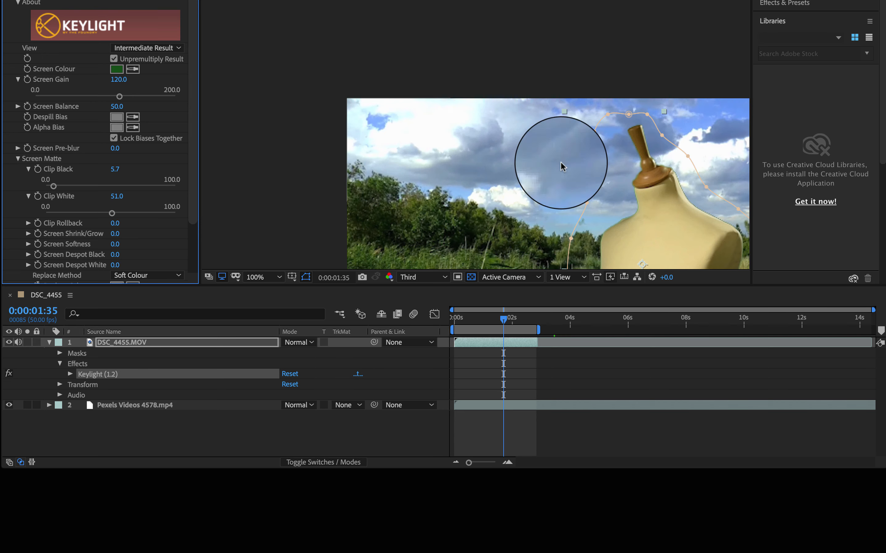
{"action": "left_click_drag", "start_coordinate": [637, 190], "coordinate": [456, 68]}
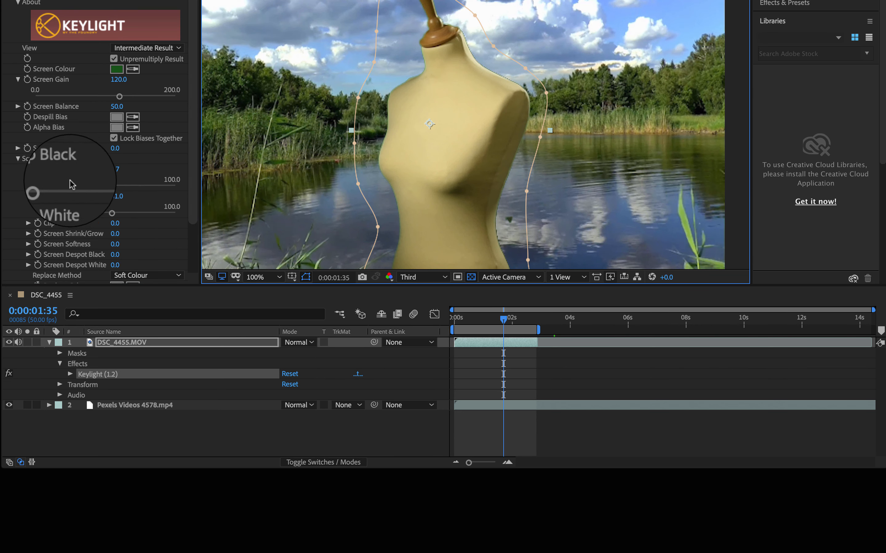
{"action": "mouse_move", "coordinate": [53, 187]}
{"action": "left_mouse_down"}
{"action": "mouse_move", "coordinate": [106, 186]}
{"action": "mouse_move", "coordinate": [39, 182]}
{"action": "mouse_move", "coordinate": [117, 182]}
{"action": "mouse_move", "coordinate": [50, 187]}
{"action": "mouse_move", "coordinate": [79, 187]}
{"action": "mouse_move", "coordinate": [68, 188]}
{"action": "left_mouse_up"}
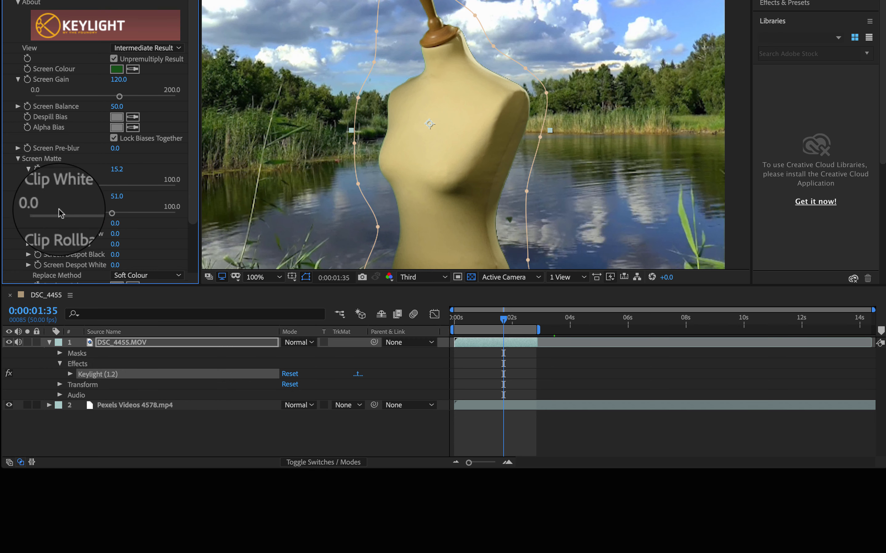
Step: Refine the matte edge by setting Screen Softness to 1.0 and Screen Shrink/Grow to -3.6
{"action": "left_click", "coordinate": [28, 244]}
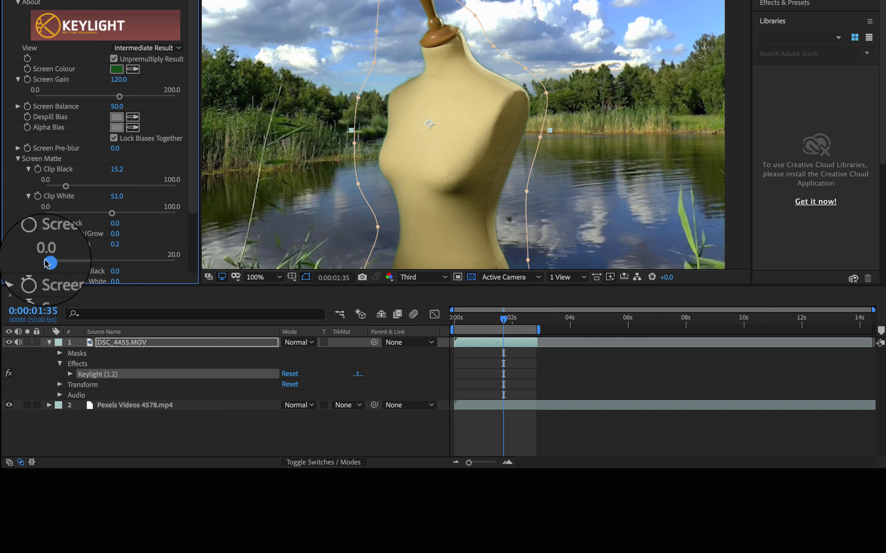
{"action": "scroll", "coordinate": [84, 248], "scroll_direction": "down", "scroll_amount": 1}
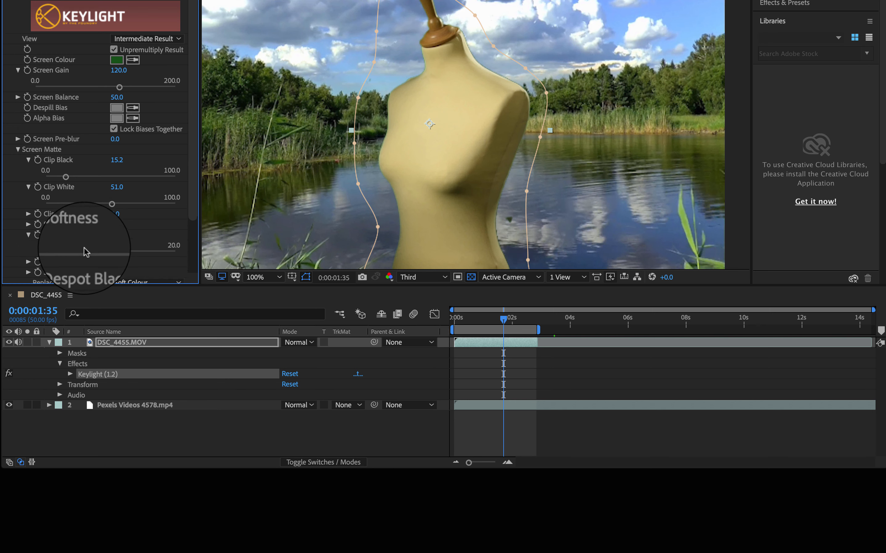
{"action": "left_click", "coordinate": [29, 224]}
{"action": "mouse_move", "coordinate": [112, 241]}
{"action": "left_mouse_down"}
{"action": "mouse_move", "coordinate": [88, 242]}
{"action": "mouse_move", "coordinate": [116, 243]}
{"action": "left_mouse_up"}
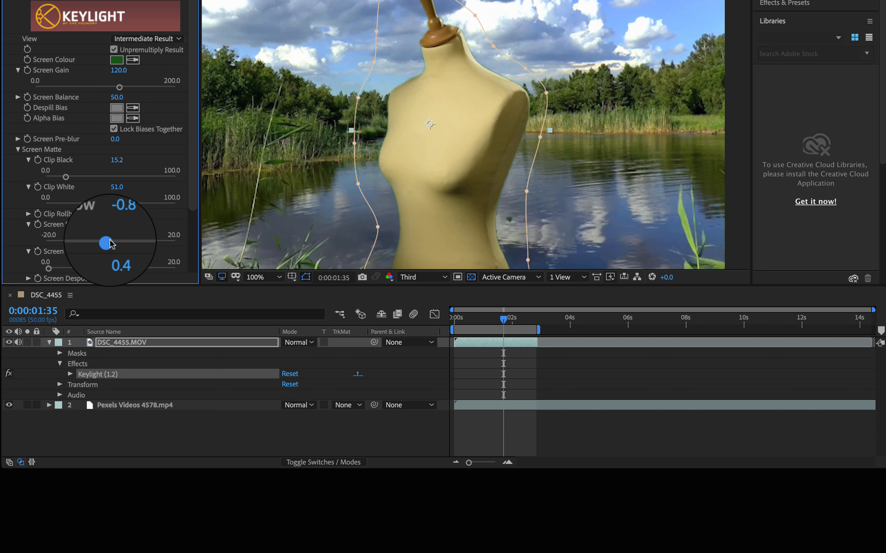
{"action": "left_click_drag", "start_coordinate": [110, 243], "coordinate": [148, 245]}
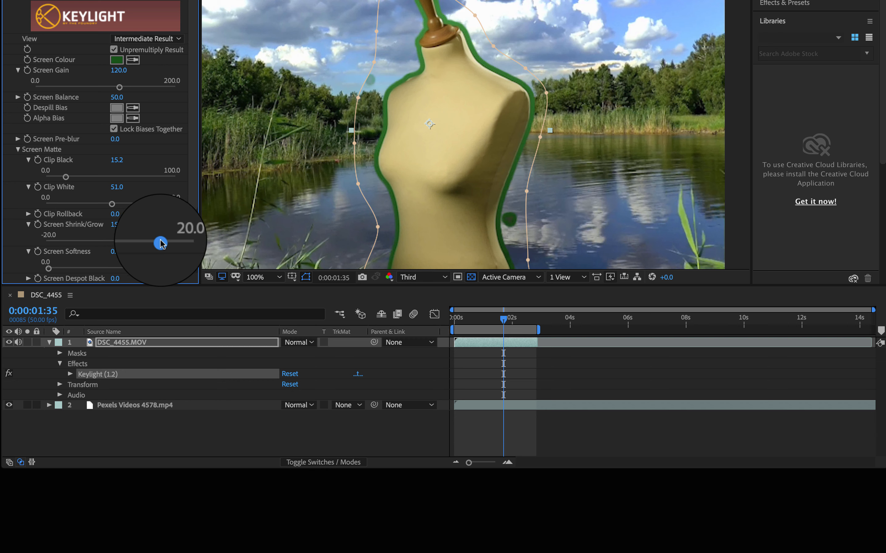
{"action": "left_click_drag", "start_coordinate": [160, 243], "coordinate": [98, 245]}
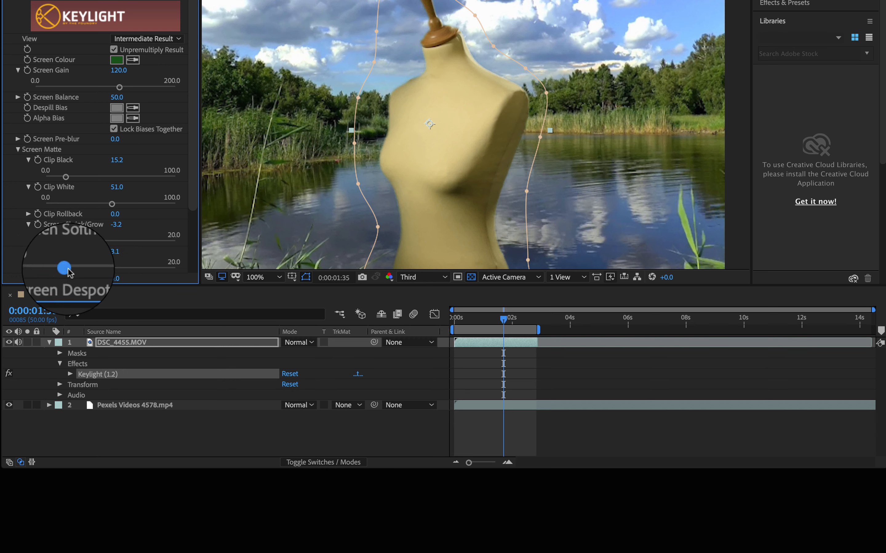
{"action": "left_click_drag", "start_coordinate": [97, 271], "coordinate": [53, 269]}
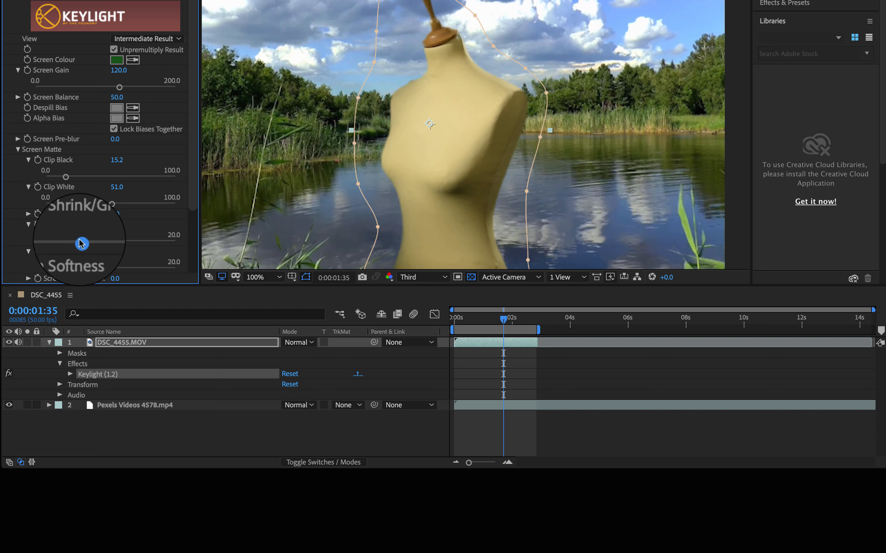
{"action": "mouse_move", "coordinate": [104, 238]}
{"action": "left_mouse_down"}
{"action": "mouse_move", "coordinate": [78, 237]}
{"action": "mouse_move", "coordinate": [99, 234]}
{"action": "left_mouse_up"}
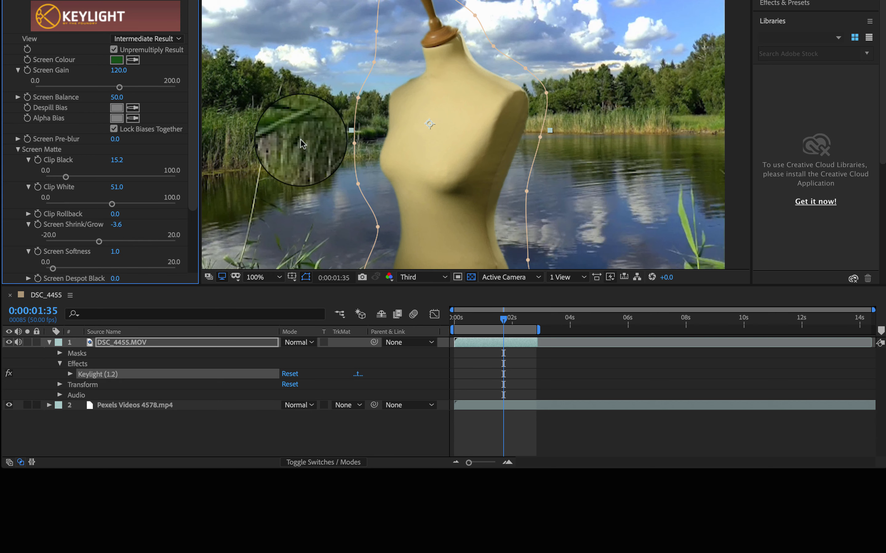